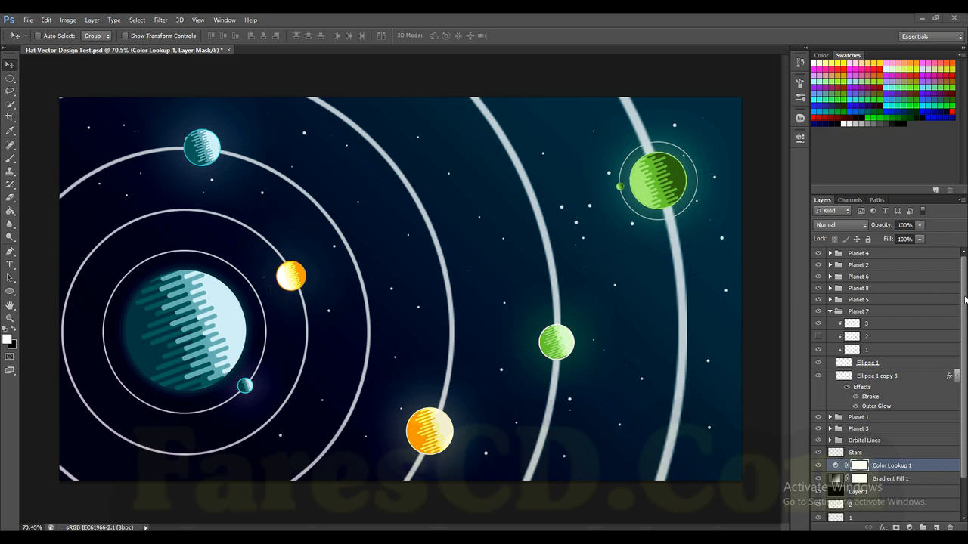
Step: On a new layer above all planet groups, draw a rounded rectangle about 983 by 90 px with a 10 px radius across the upper canvas
click(936, 527)
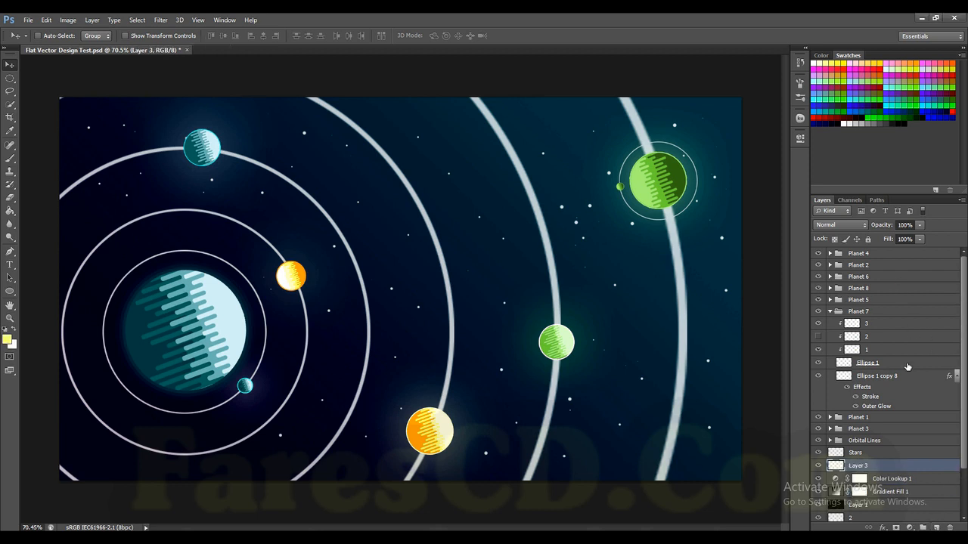
drag(881, 470, 855, 251)
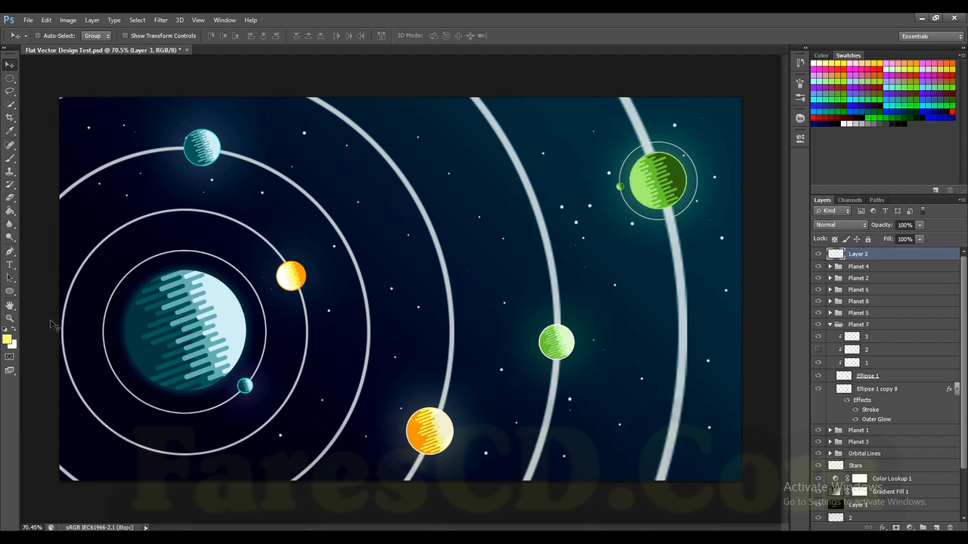
click(11, 292)
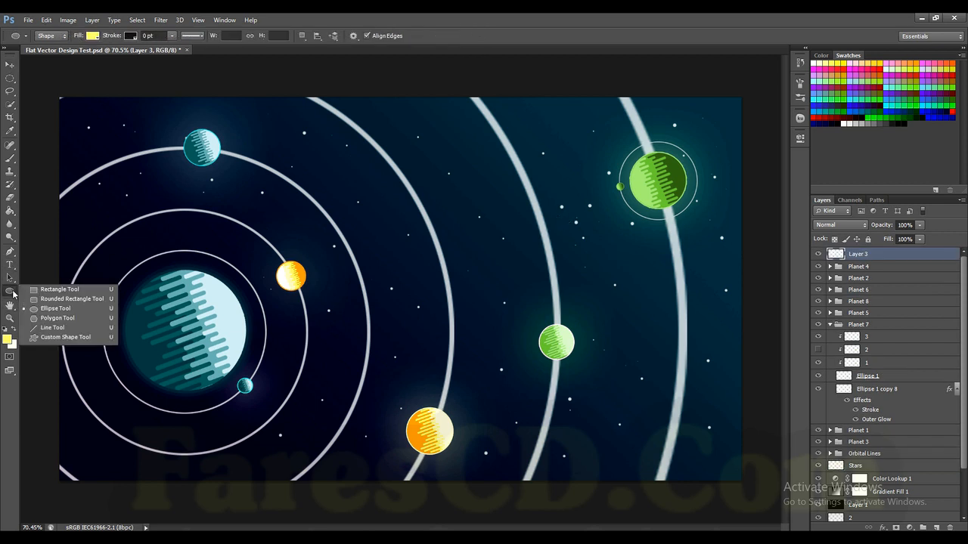
click(69, 301)
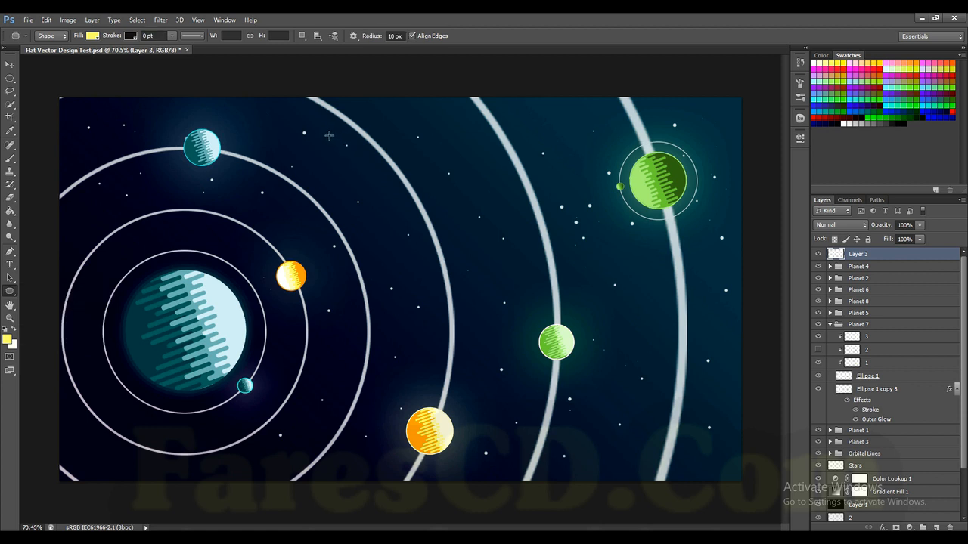
drag(321, 138, 670, 168)
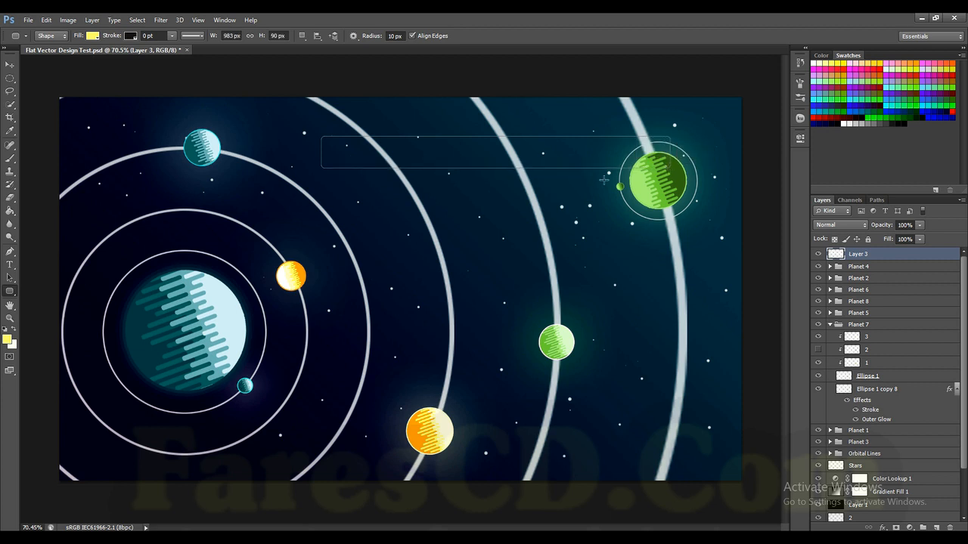
Step: Change the rounded rectangle's fill to white
click(94, 35)
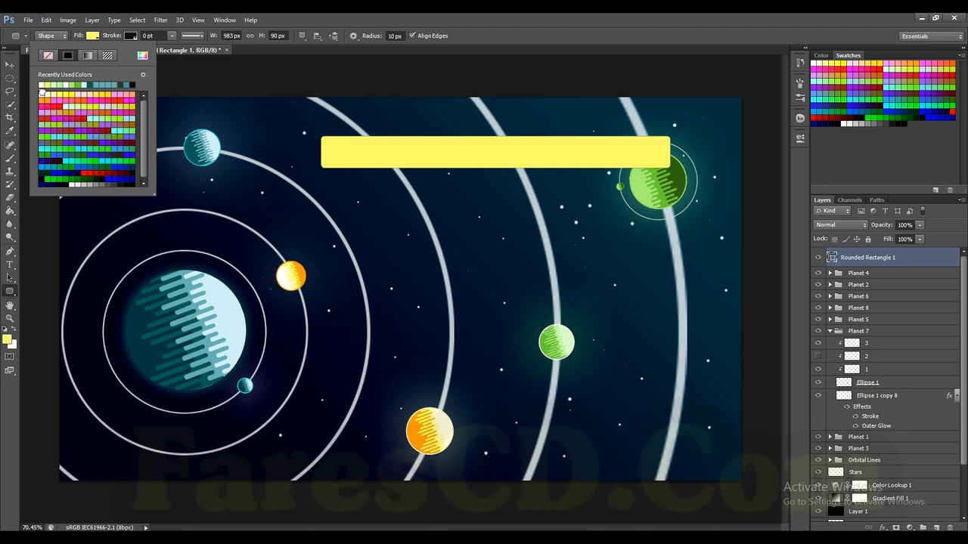
click(43, 94)
click(517, 16)
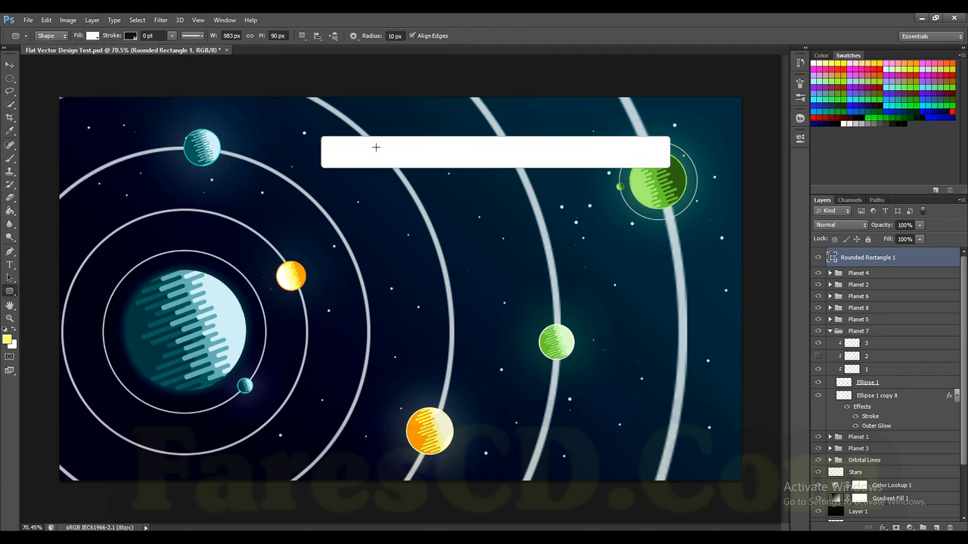
Step: Rotate the white bar about 30° counter-clockwise and position it so its upper end runs off the canvas's top edge
click(12, 66)
drag(388, 160, 382, 161)
key(ctrl+t)
drag(681, 116, 589, 47)
key(Return)
drag(417, 173, 428, 131)
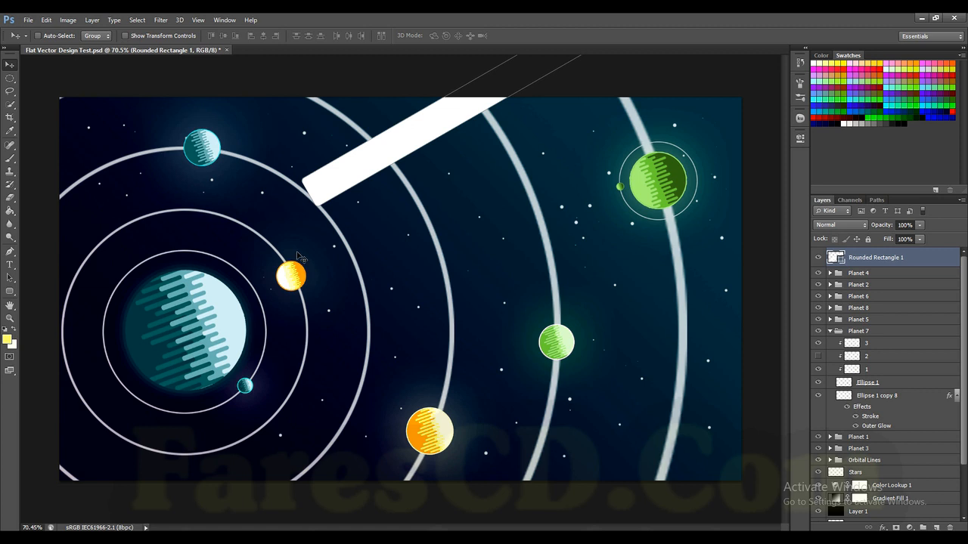
Step: Rasterize the white bar's layer and set the Brush's foreground color to white sampled from the bar
right_click(913, 262)
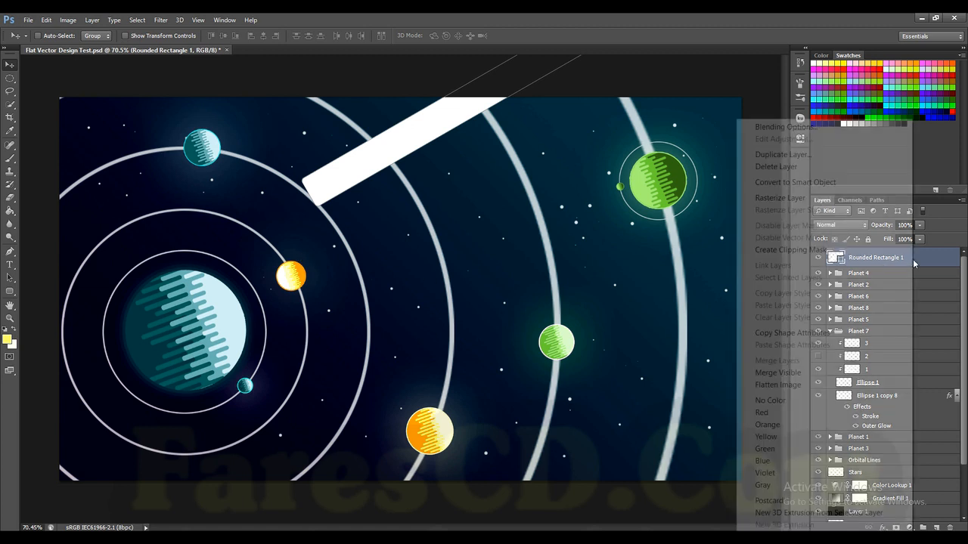
click(785, 198)
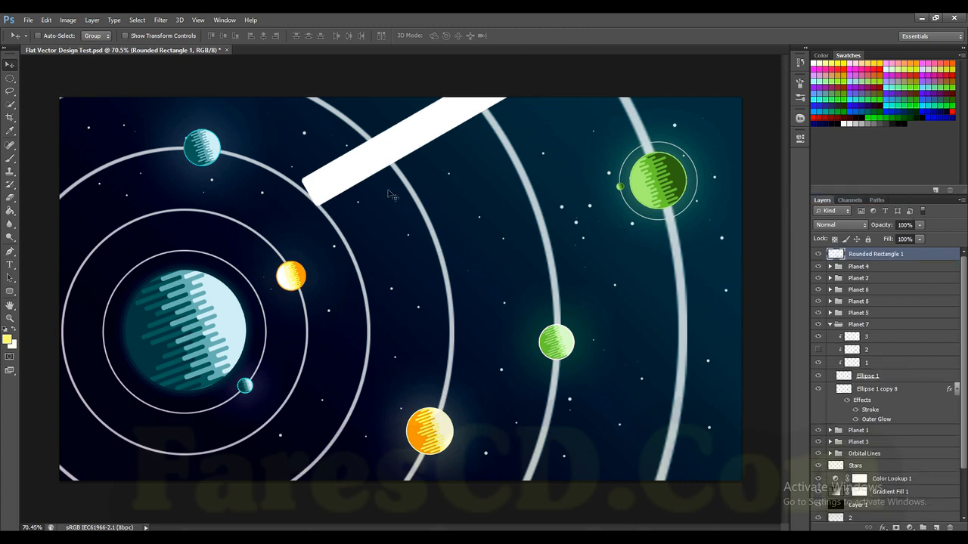
scroll(382, 194, up, 2)
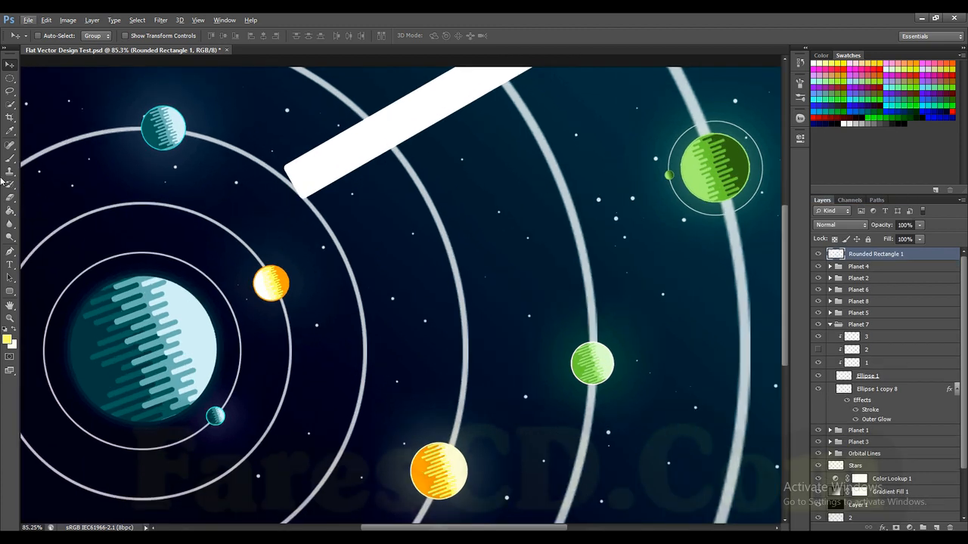
click(11, 196)
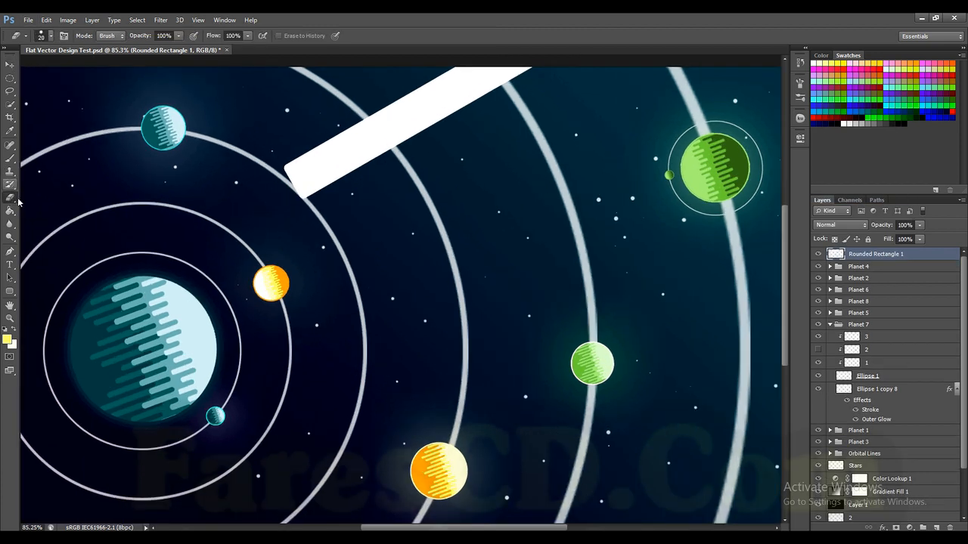
click(9, 159)
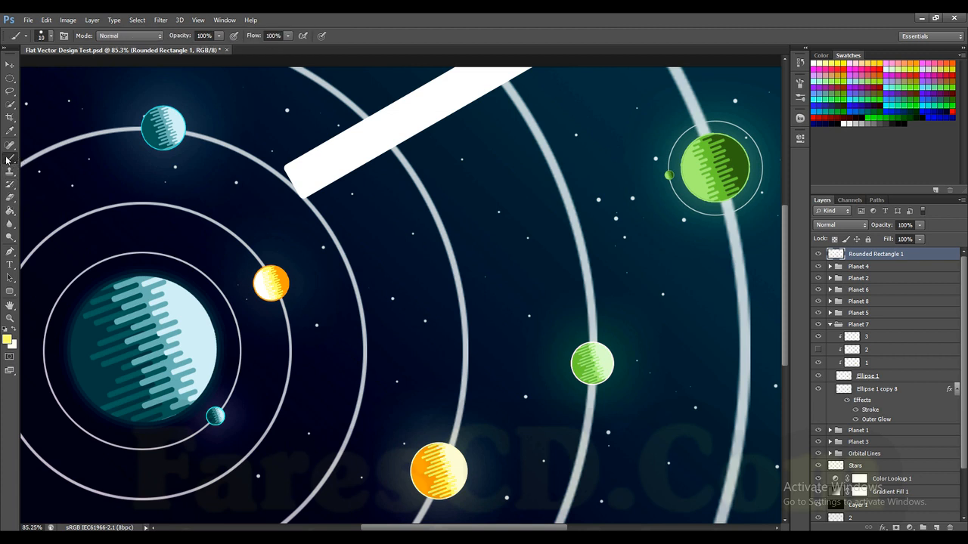
click(9, 342)
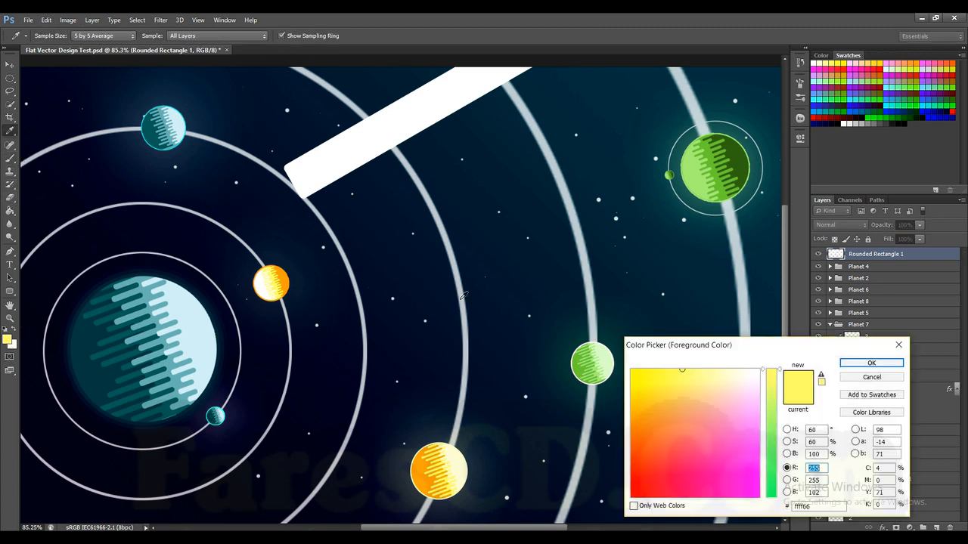
click(382, 138)
click(859, 365)
Step: Round off the bar's lower end with a single dab of a hard white 90 px brush
scroll(367, 170, up, 3)
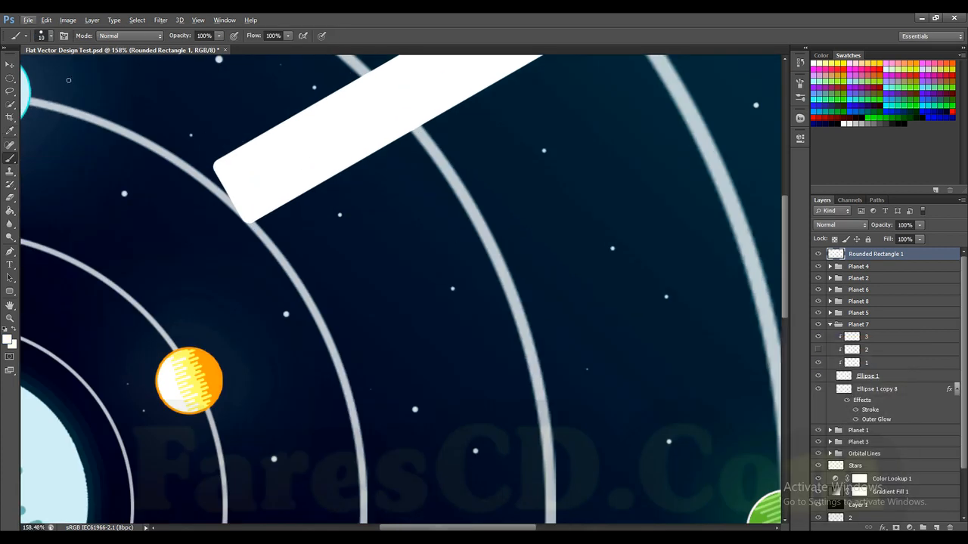
click(50, 37)
click(43, 117)
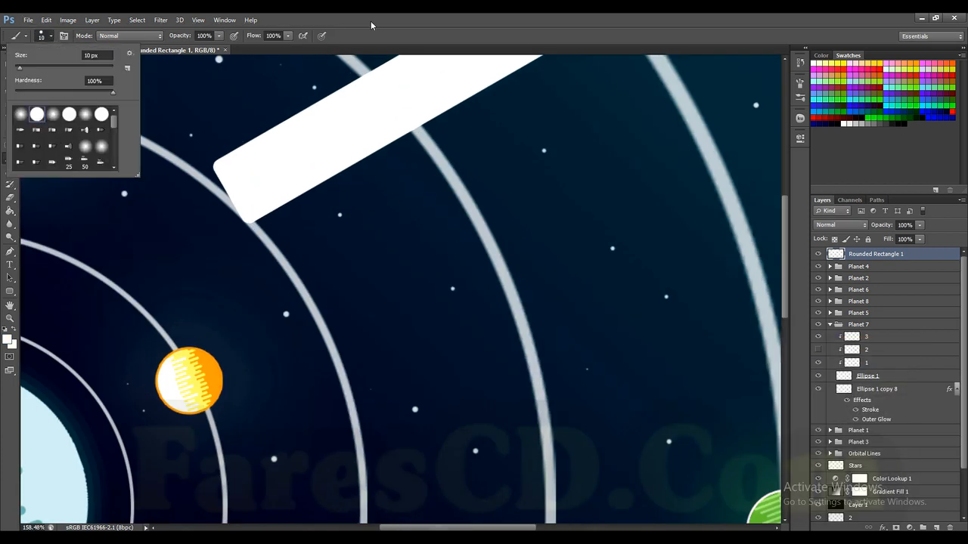
click(381, 21)
key(bracketright)
key(bracketright)
key(bracketright)
key(bracketright)
key(bracketright)
key(bracketright)
key(bracketright)
key(bracketright)
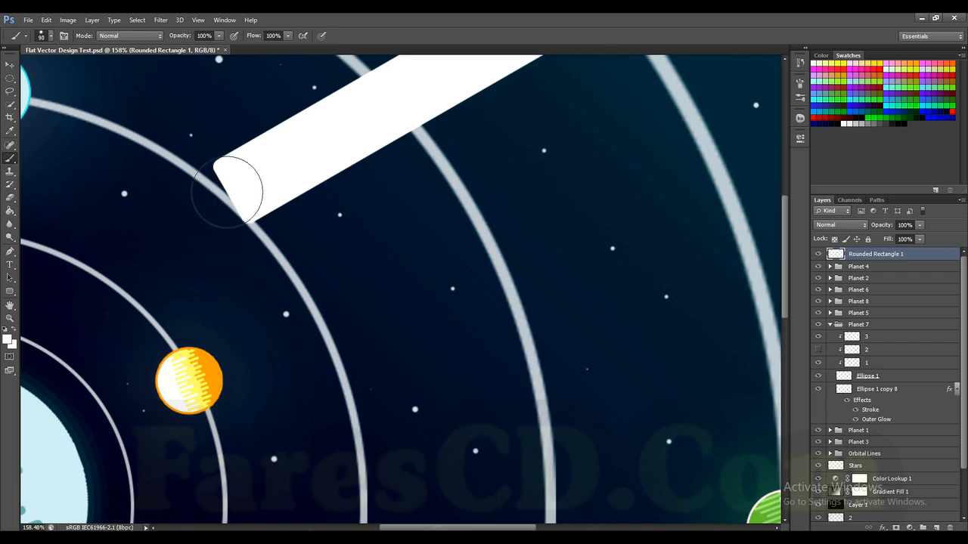
key(bracketleft)
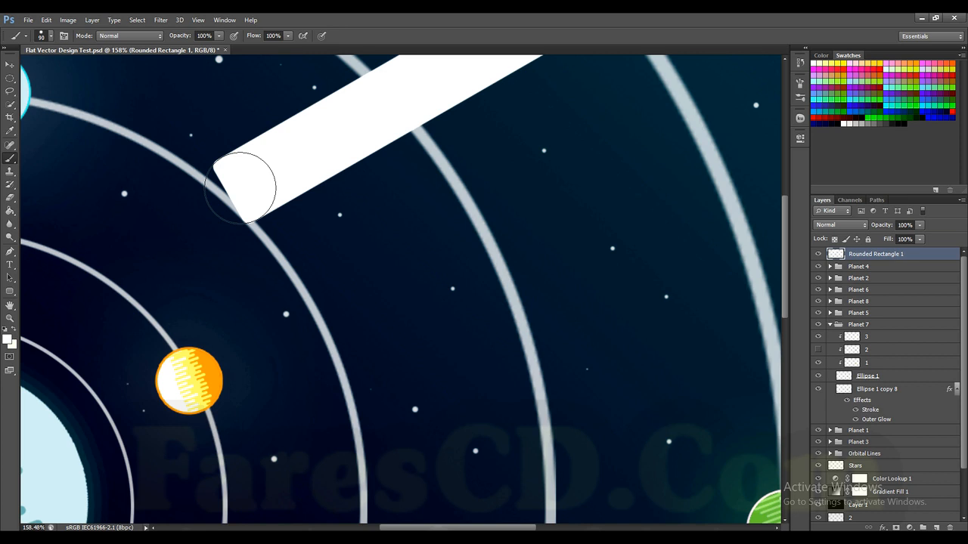
scroll(240, 187, up, 3)
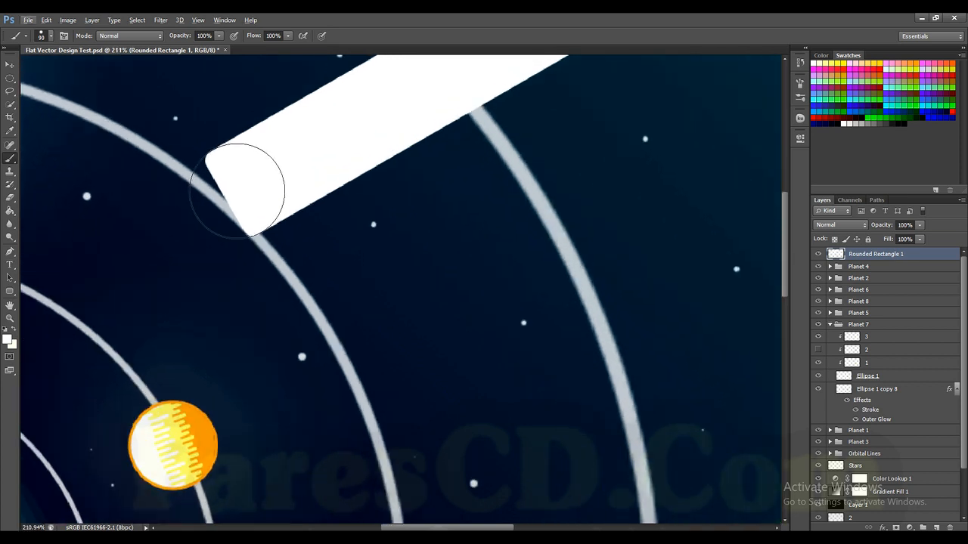
click(236, 190)
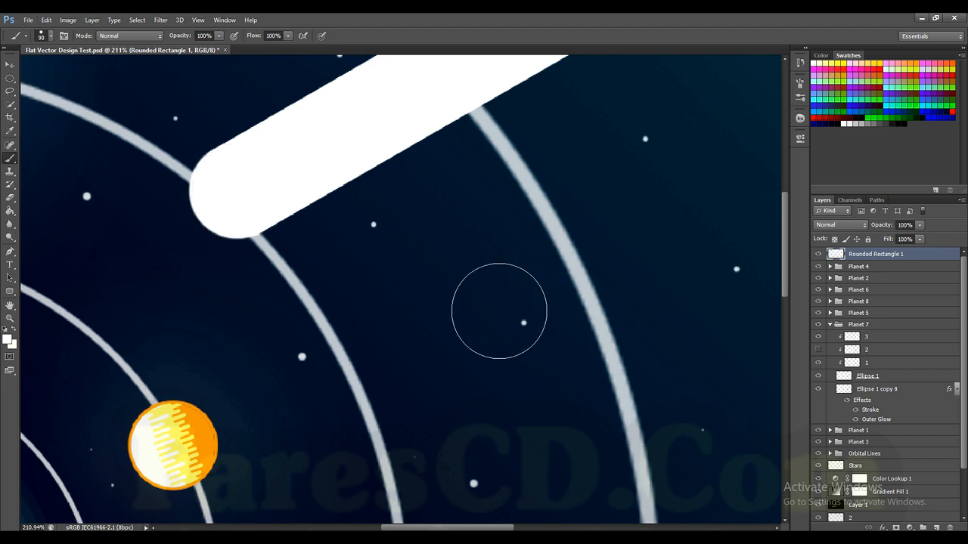
key(v)
scroll(352, 229, down, 3)
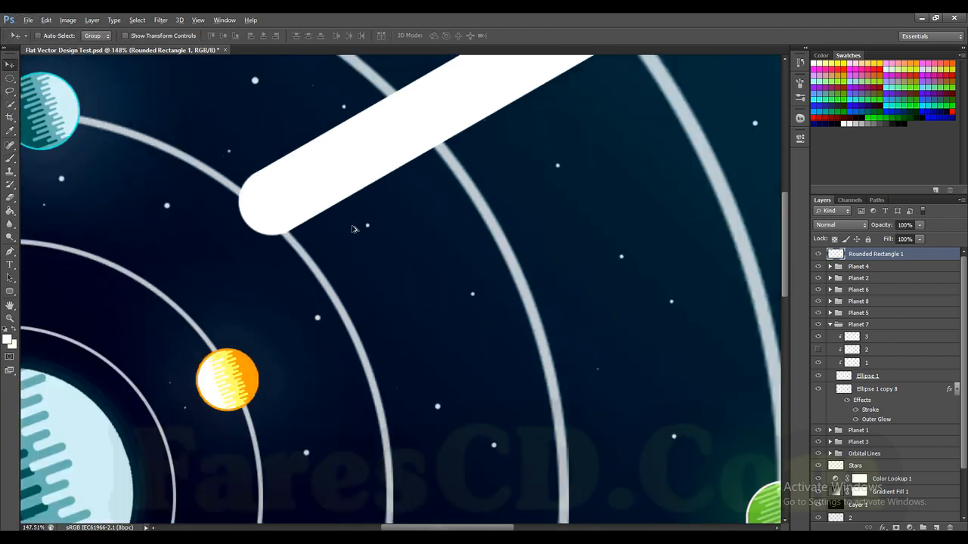
key(v)
click(399, 145)
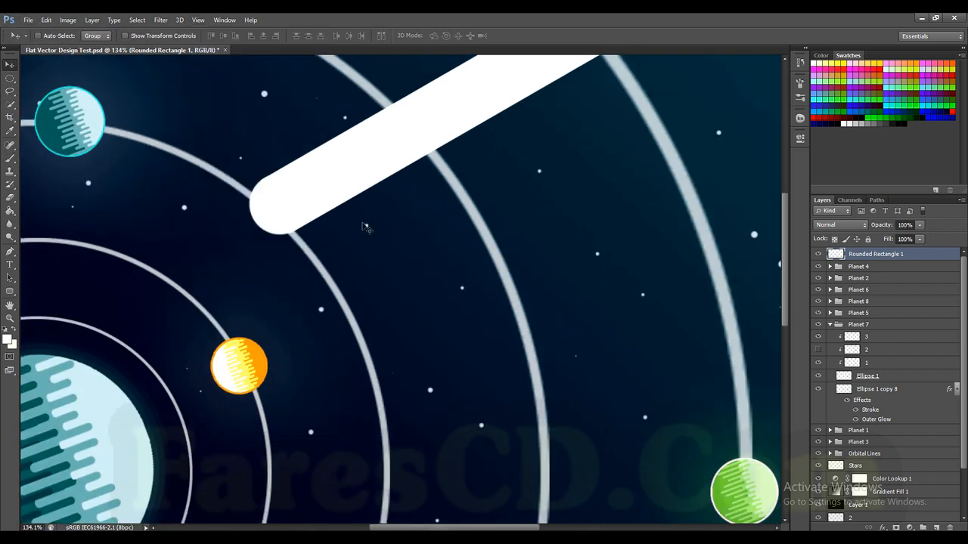
Step: Put the white bar's layer into a new group of its own
scroll(366, 227, down, 1)
scroll(376, 184, down, 4)
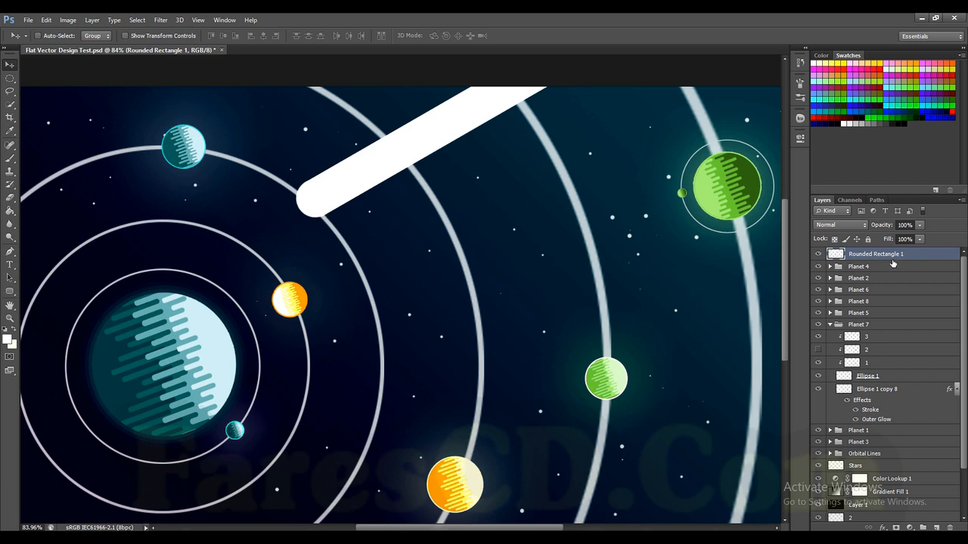
key(ctrl+g)
click(869, 268)
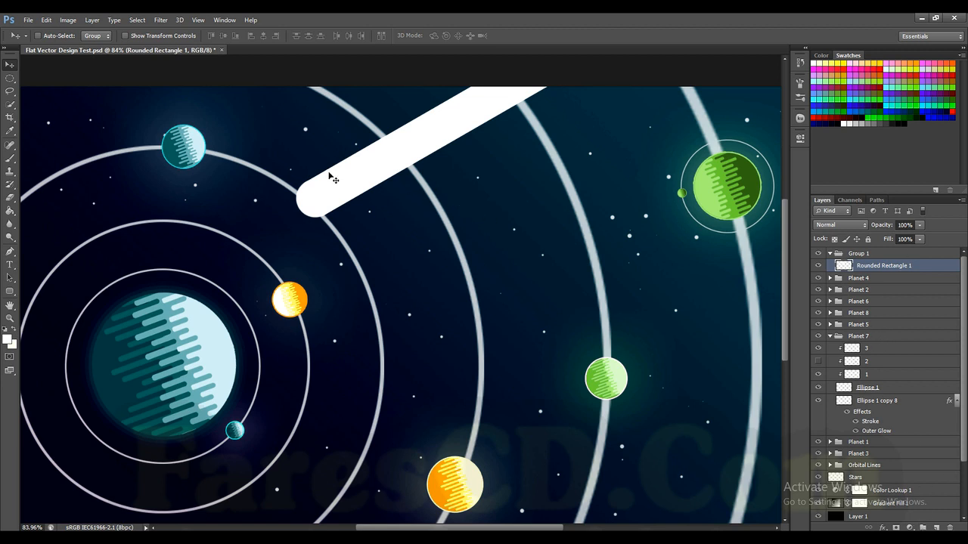
Step: Move the layers 3 copy and 2 copy into the bar's group, directly above the bar layer
scroll(353, 194, up, 1)
scroll(943, 374, down, 2)
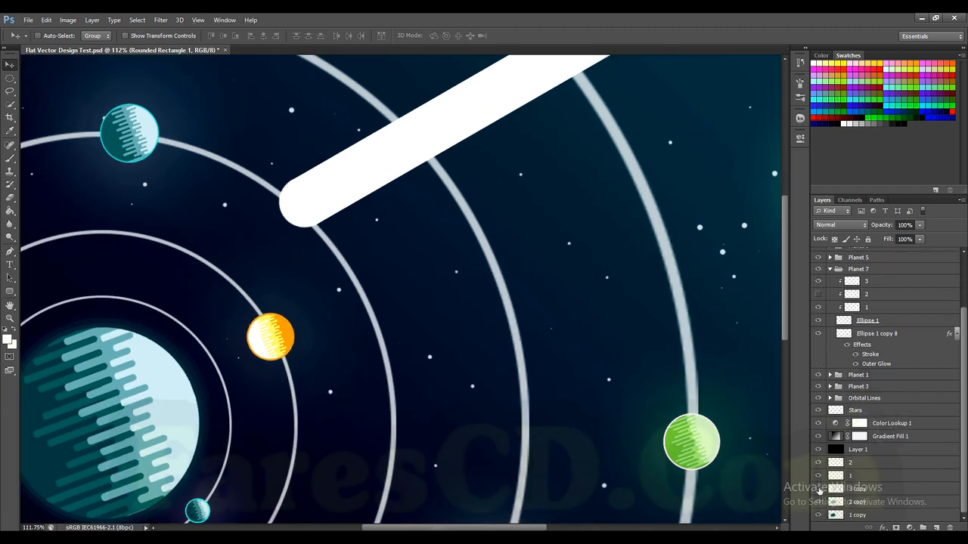
click(867, 489)
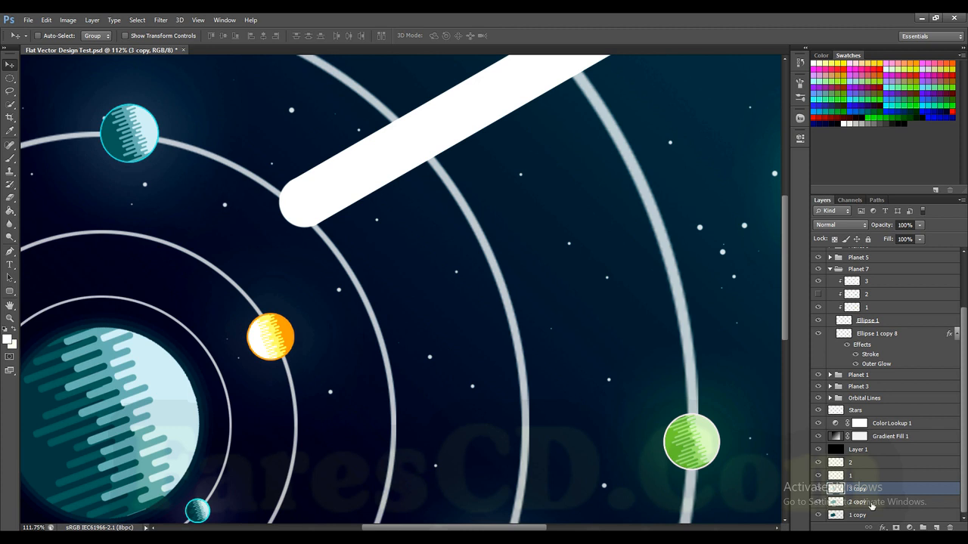
shift+click(871, 502)
drag(871, 502, 877, 289)
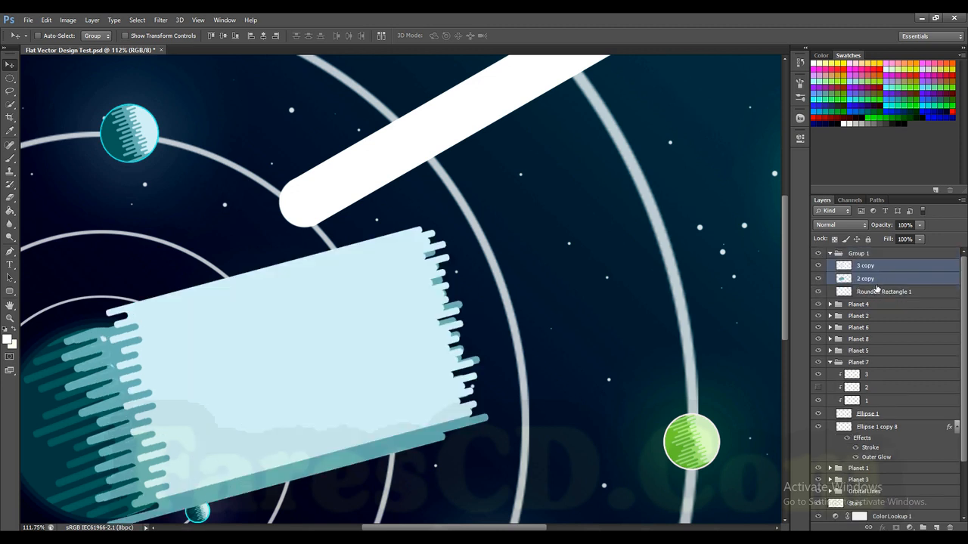
Step: Clip the 3 copy and 2 copy layers to the white bar and shift their stripes over it
alt+click(862, 285)
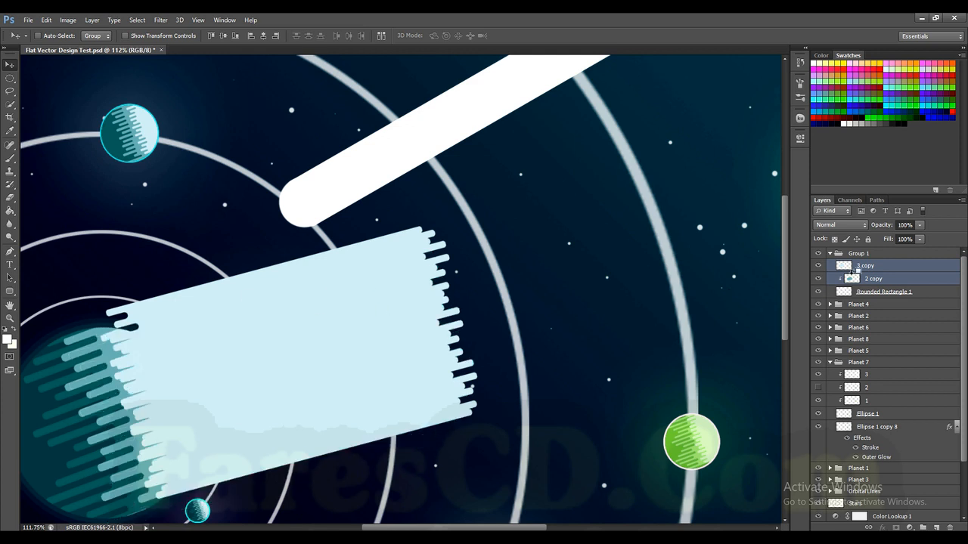
alt+click(859, 272)
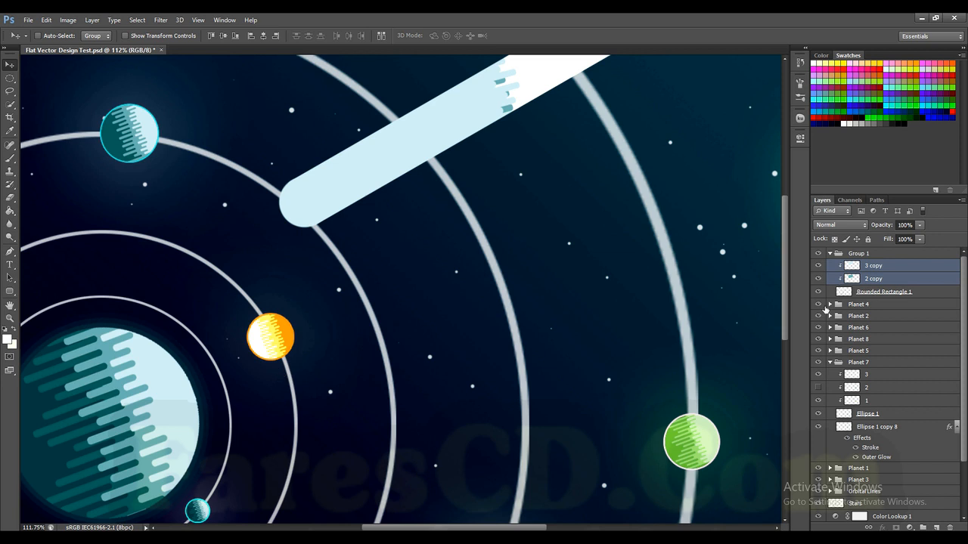
Step: Hide the 3 copy layer and rotate the 2 copy layer to about 164° to bring its stripes in line with the bar
click(875, 281)
scroll(505, 258, down, 3)
click(818, 265)
scroll(420, 219, up, 3)
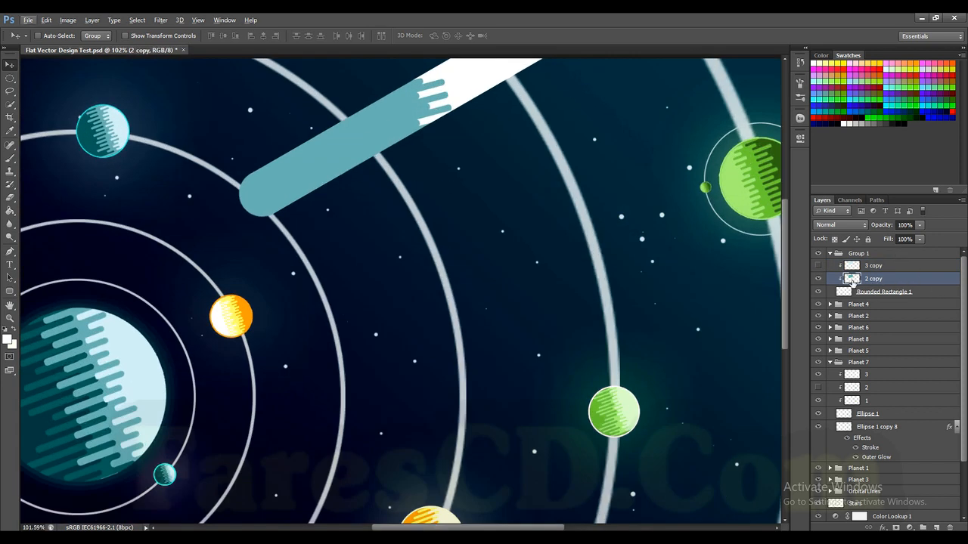
key(ctrl+t)
drag(563, 311, 22, 250)
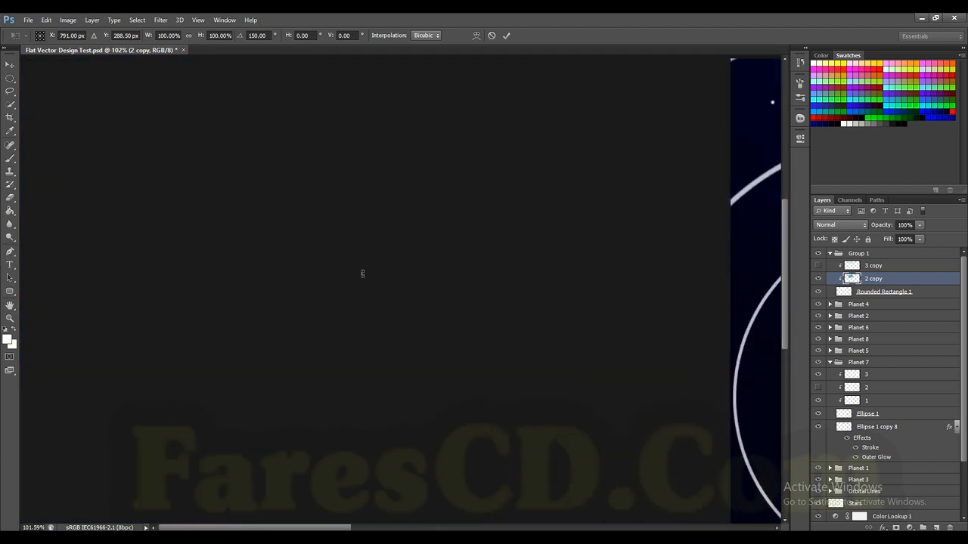
scroll(419, 316, down, 4)
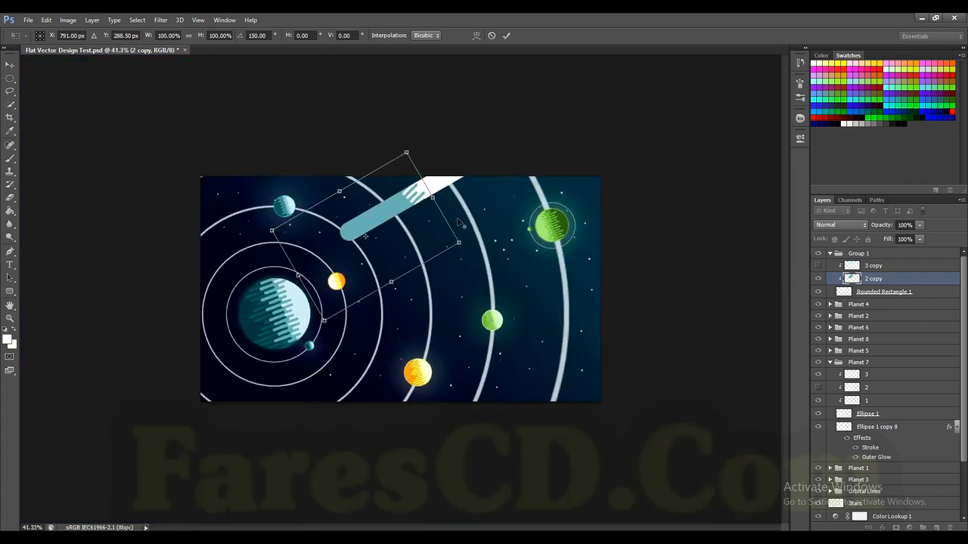
scroll(459, 219, up, 2)
scroll(475, 198, up, 1)
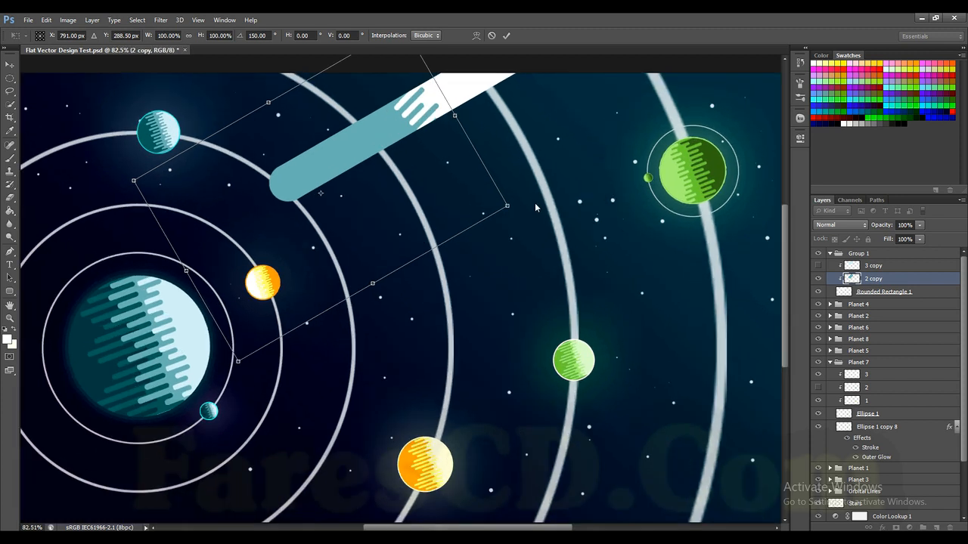
drag(535, 200, 540, 220)
scroll(446, 181, up, 2)
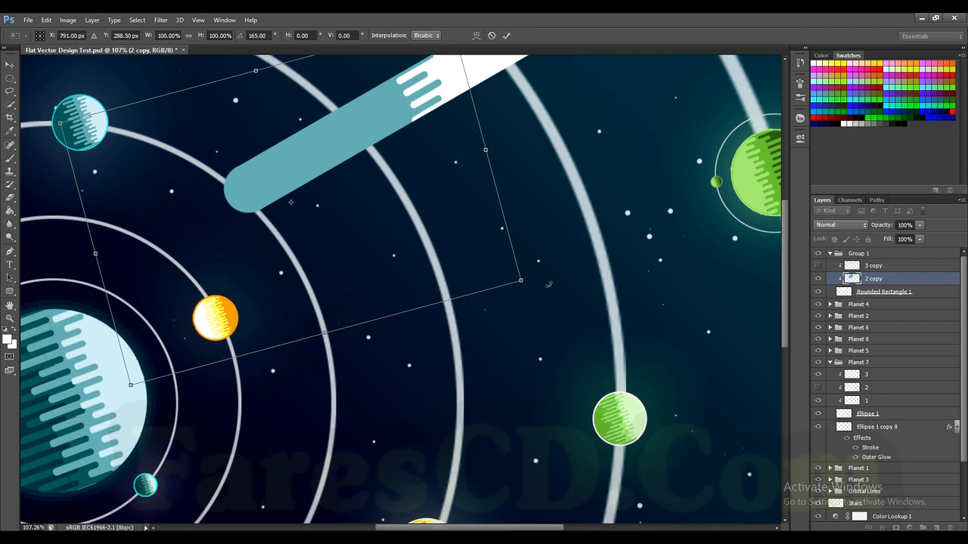
drag(558, 283, 564, 285)
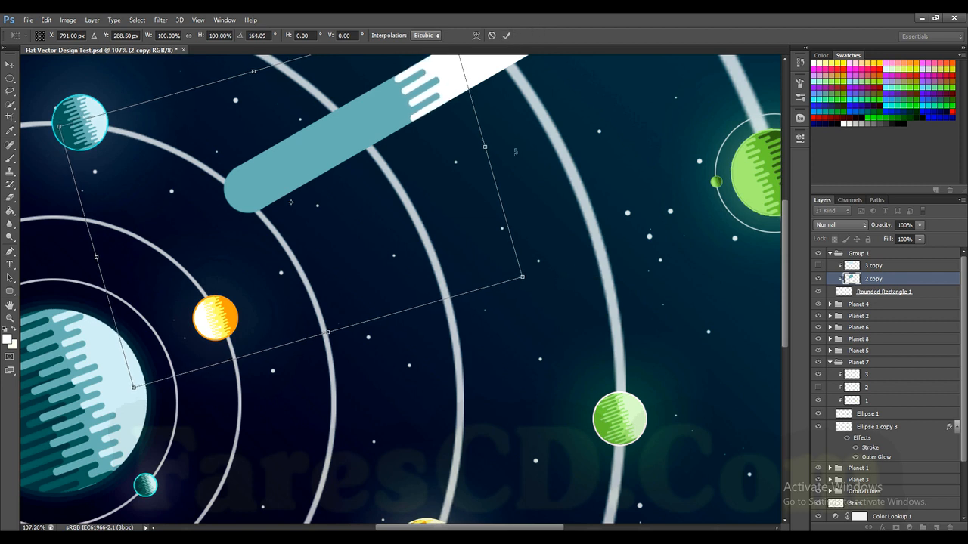
Step: Scale the 2 copy stripes down to about 67%, reposition them across the bar and fine-tune the rotation to about 163.9°
drag(521, 277, 374, 225)
drag(369, 186, 444, 177)
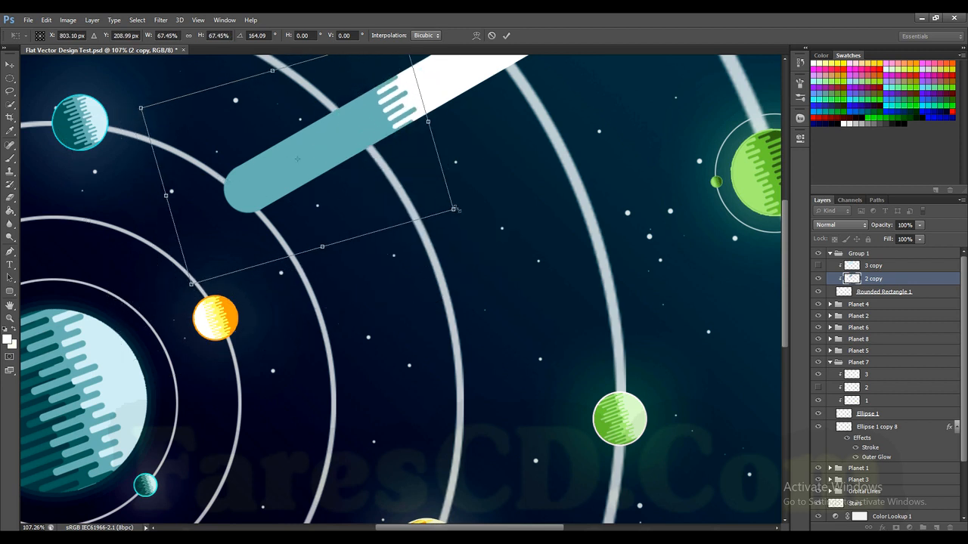
drag(464, 216, 471, 212)
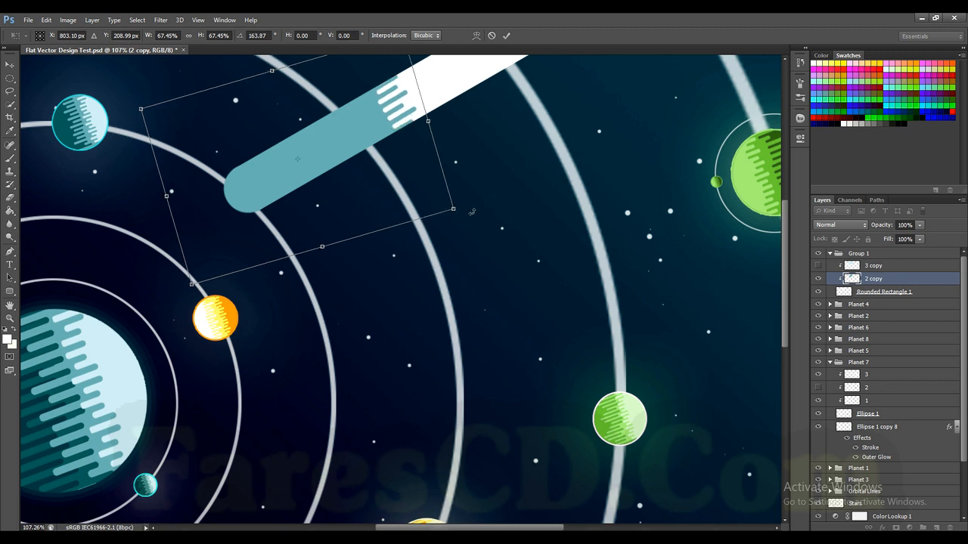
click(506, 36)
Step: Move the 2 copy stripes down along the bar, closer to its rounded end
scroll(391, 169, up, 2)
drag(385, 177, 314, 211)
scroll(325, 306, up, 3)
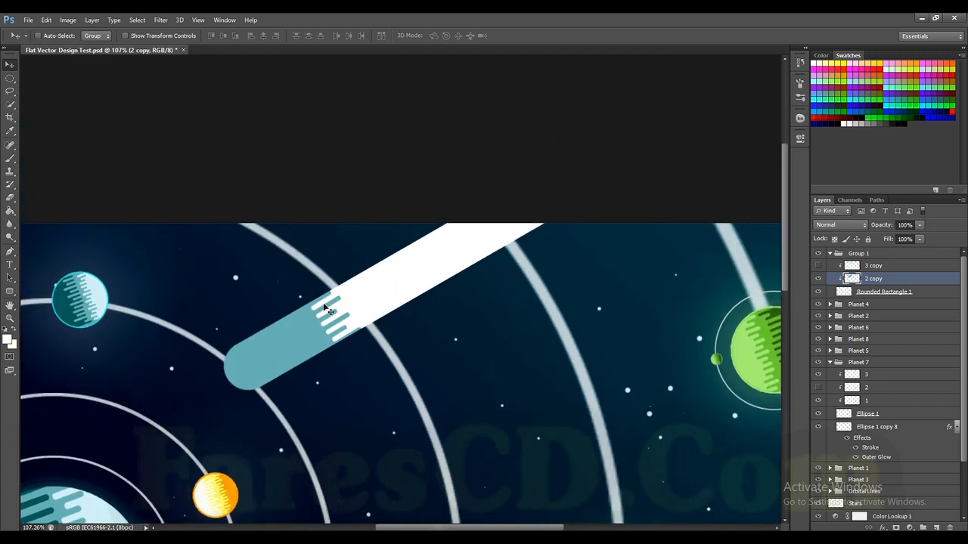
scroll(330, 339, up, 3)
drag(335, 336, 343, 330)
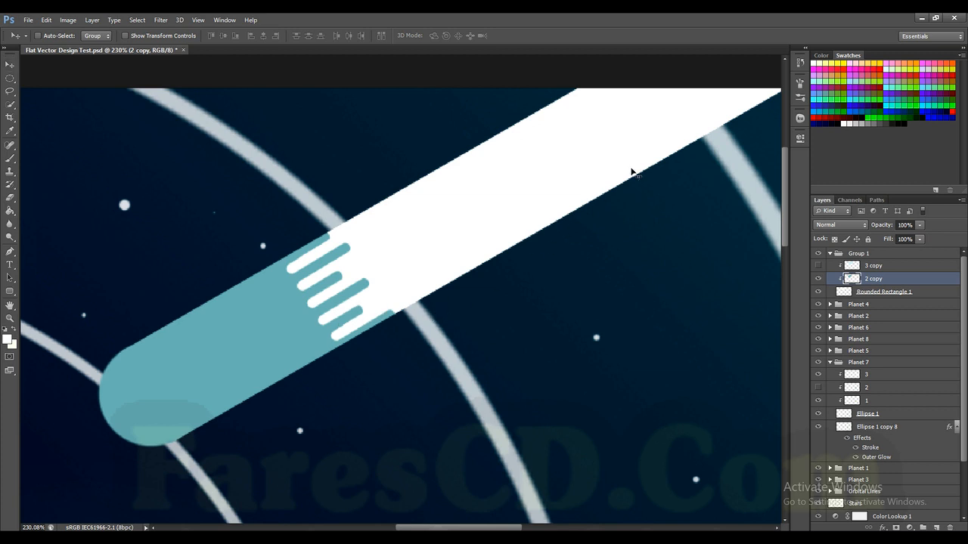
Step: Rotate the 2 copy stripes by a further 1.29° and nudge them slightly so they run parallel to the bar's edges
key(ctrl+t)
drag(541, 121, 551, 132)
drag(322, 287, 316, 280)
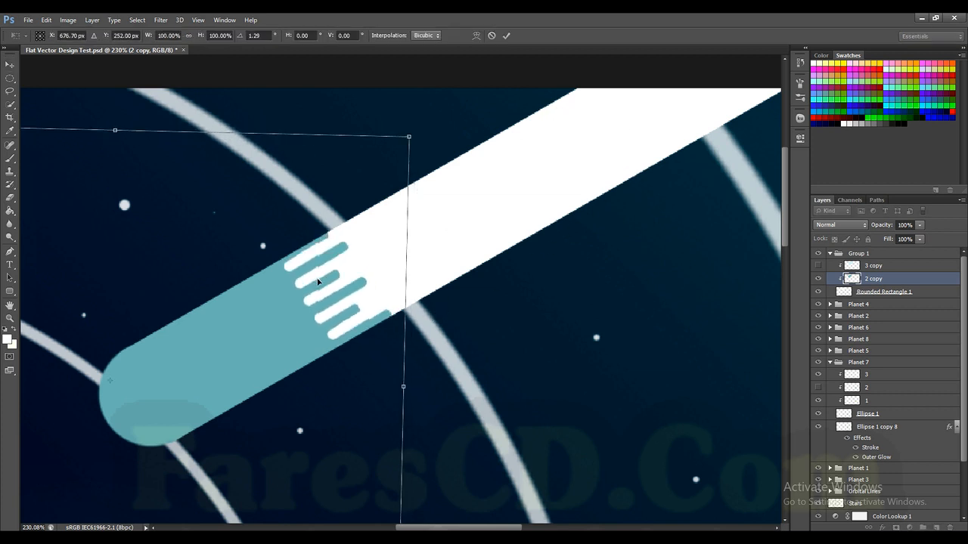
key(Down)
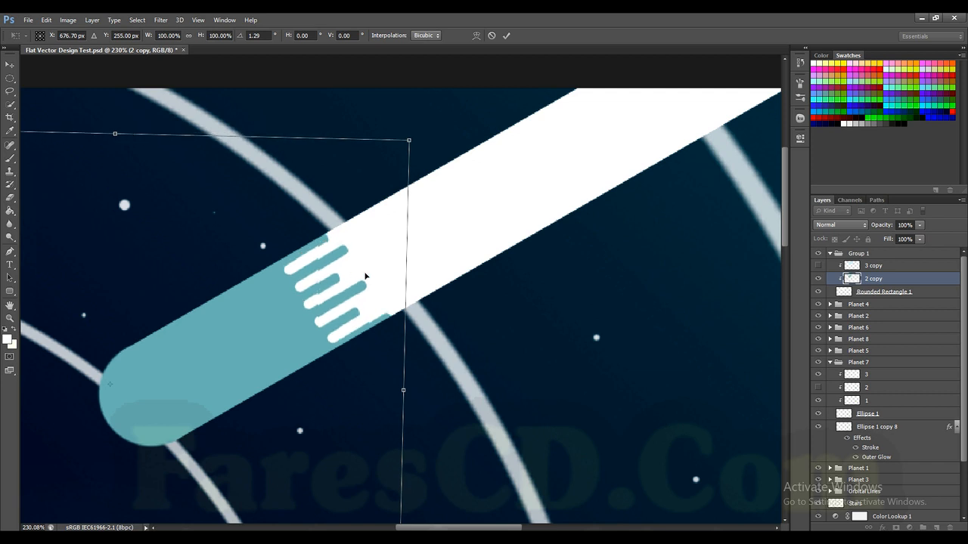
click(505, 36)
Step: Show the 3 copy layer, scale its stripes to about 58%, and rotate and move them onto the bar's lower part
scroll(388, 252, down, 3)
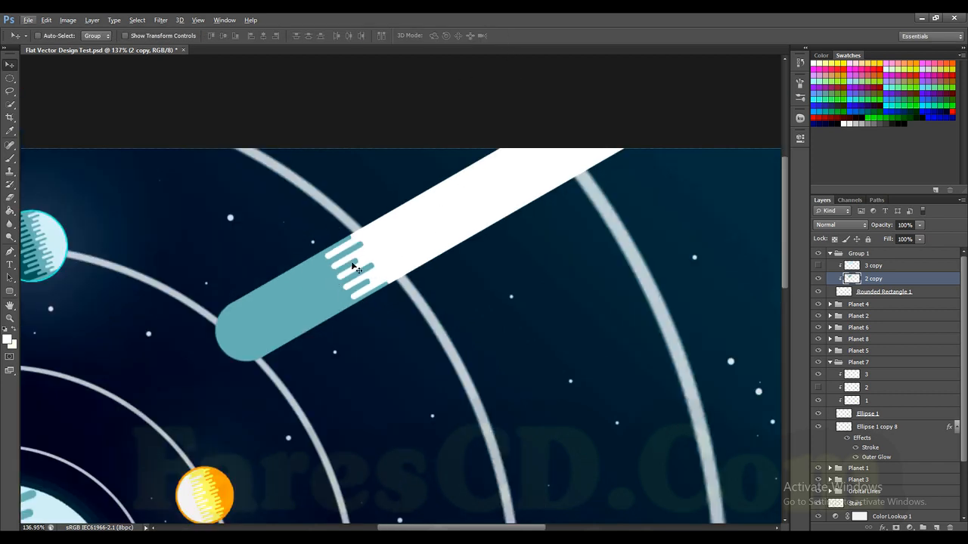
click(877, 267)
click(817, 266)
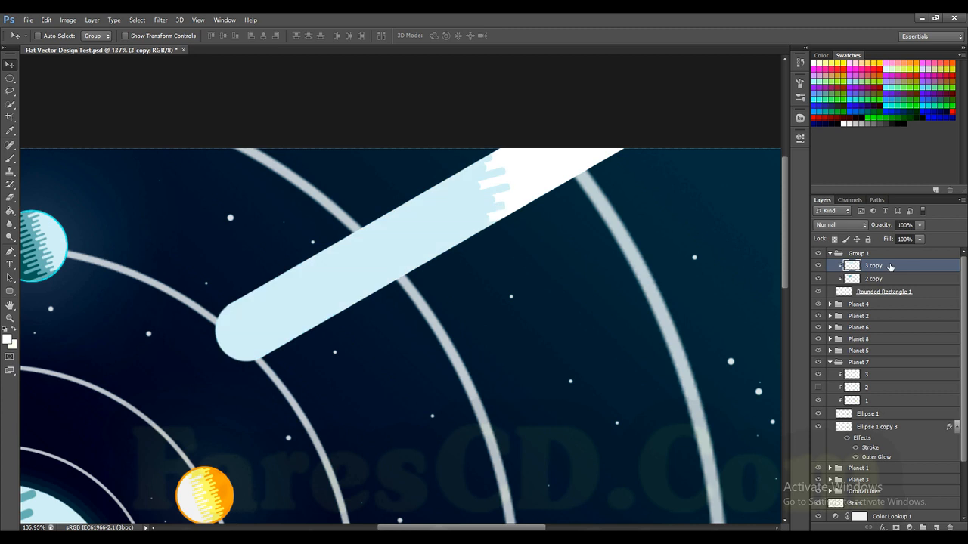
key(ctrl+t)
drag(542, 481, 353, 339)
drag(382, 240, 119, 292)
drag(212, 295, 236, 351)
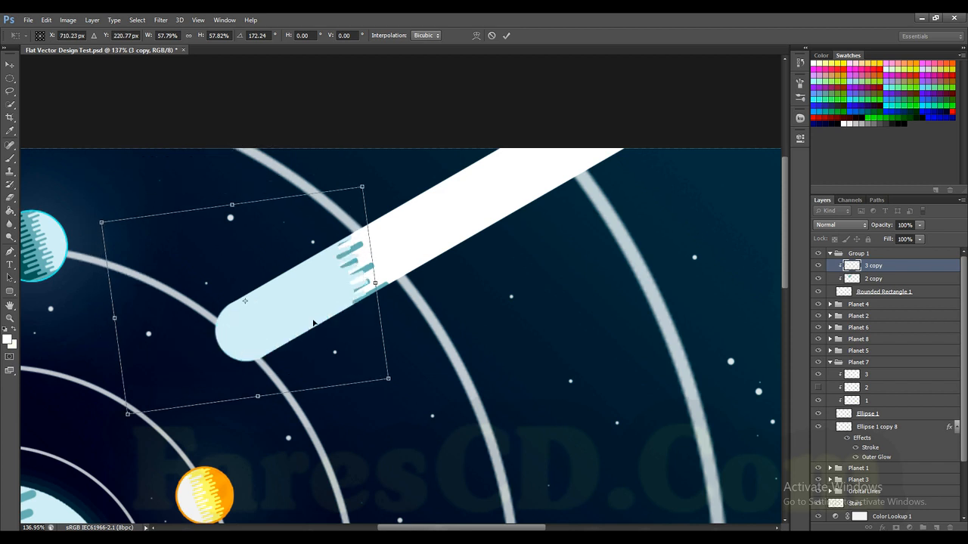
Step: Rotate the 3 copy stripes to about 163.8° and move them next to the bar's rounded end, below the teal band
drag(397, 240, 391, 230)
scroll(342, 300, up, 4)
drag(329, 301, 255, 346)
drag(399, 297, 395, 283)
scroll(396, 283, down, 2)
drag(304, 325, 246, 357)
drag(420, 310, 418, 308)
scroll(418, 309, down, 3)
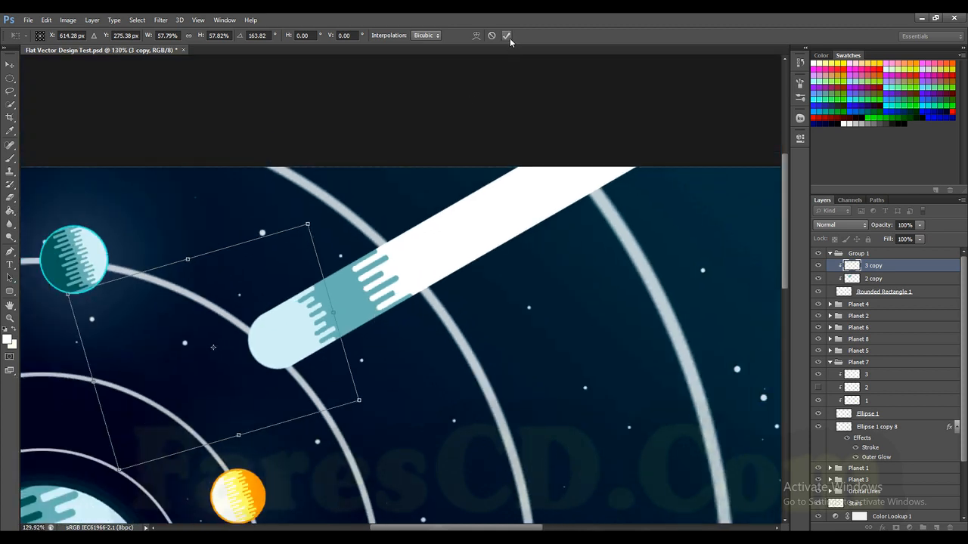
click(506, 36)
Step: Shift the 2 copy stripes farther up the bar and the 3 copy stripes slightly in the same direction
click(870, 278)
drag(355, 294, 385, 270)
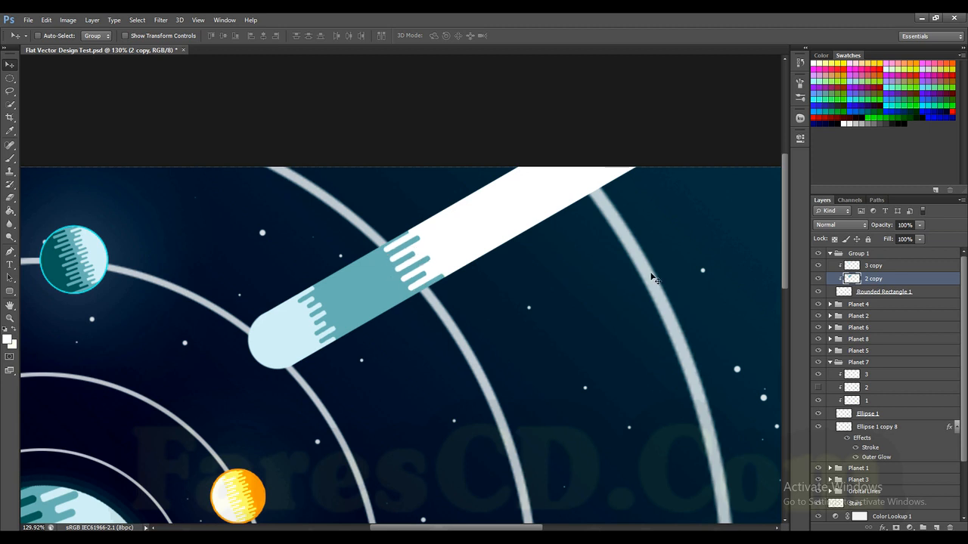
click(875, 271)
drag(287, 345, 298, 333)
Step: Rotate the 3 copy stripes by about 1.7° and adjust their position so they run parallel to the bar
key(ctrl+t)
drag(457, 259, 459, 261)
scroll(356, 313, up, 5)
drag(319, 340, 319, 331)
scroll(391, 297, up, 4)
drag(423, 254, 425, 260)
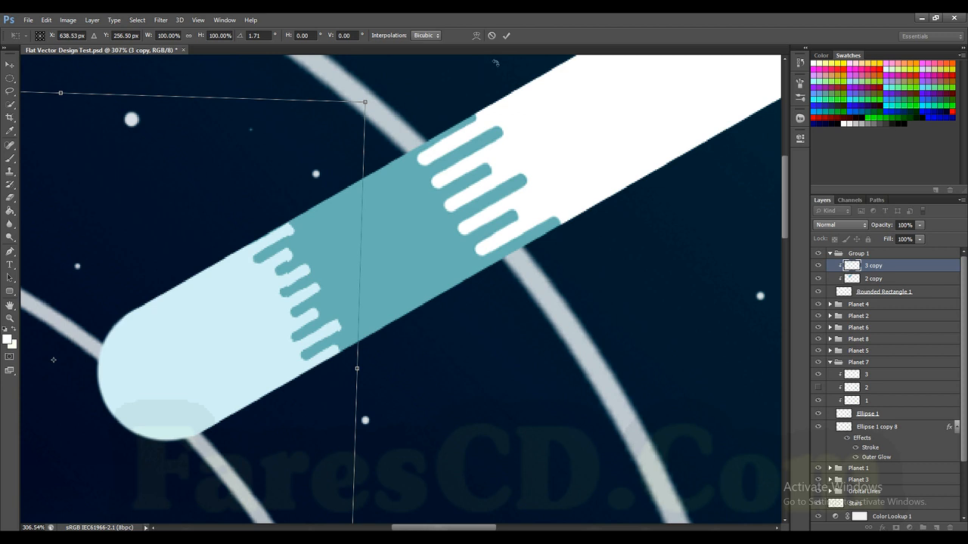
click(506, 36)
Step: Duplicate the Rounded Rectangle 1 layer directly beneath the original and load the copy's outline as a selection
scroll(339, 352, down, 4)
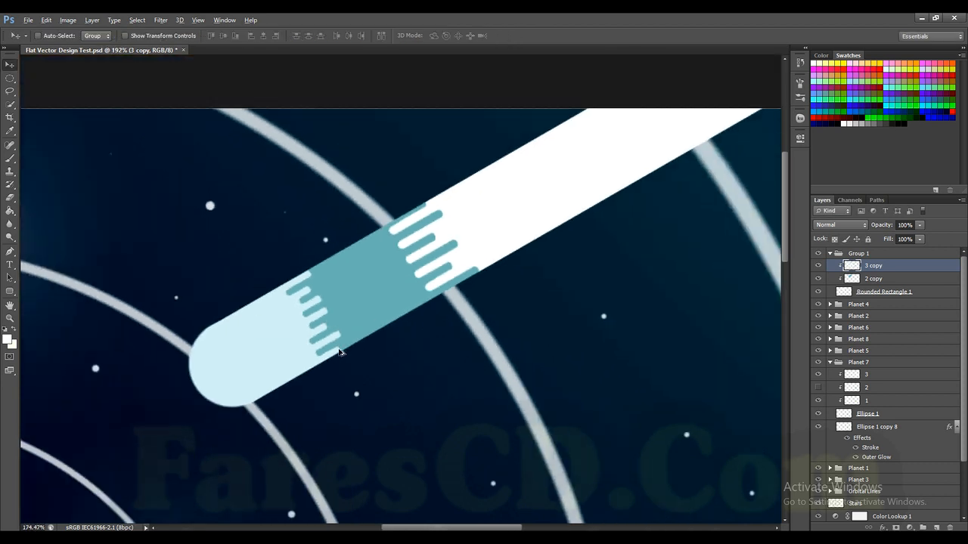
scroll(339, 353, down, 2)
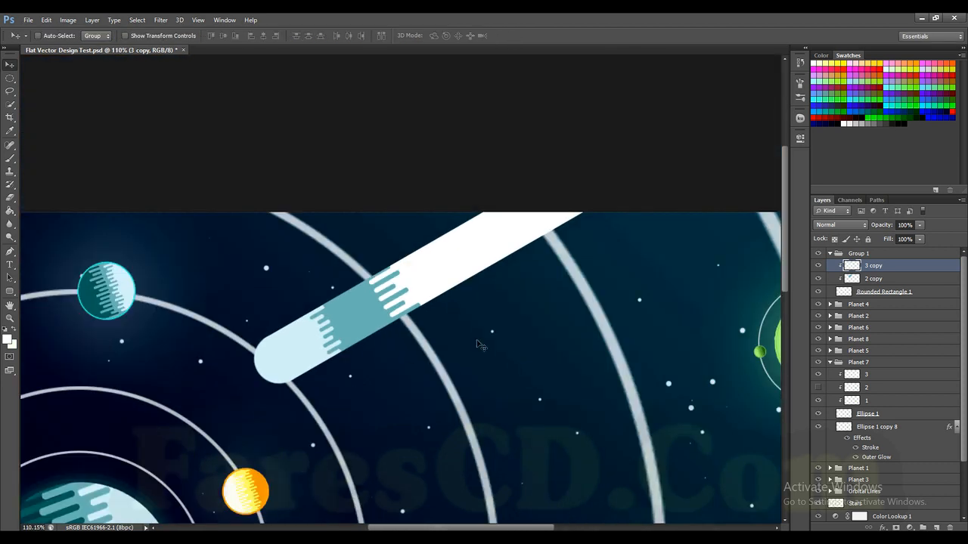
click(893, 292)
drag(916, 293, 893, 305)
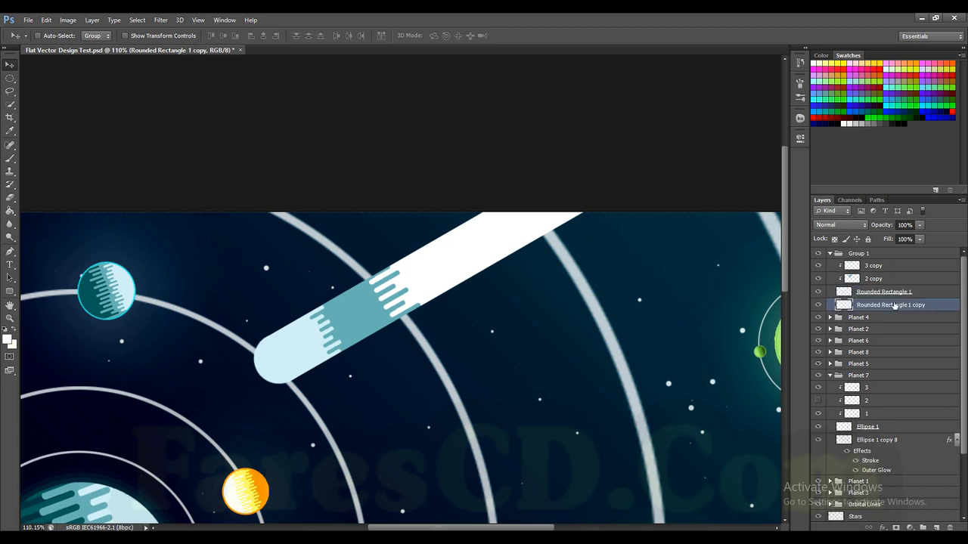
right_click(902, 308)
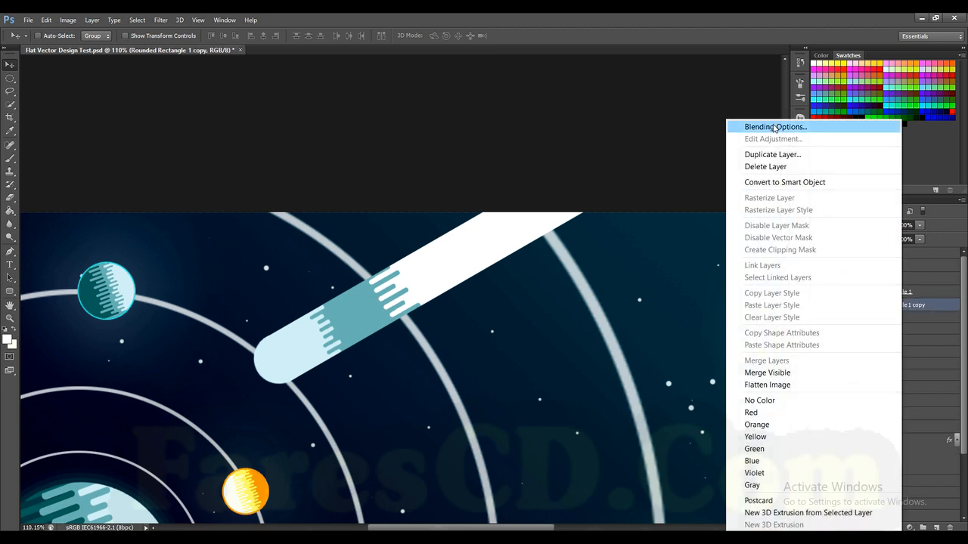
click(924, 307)
ctrl+click(845, 305)
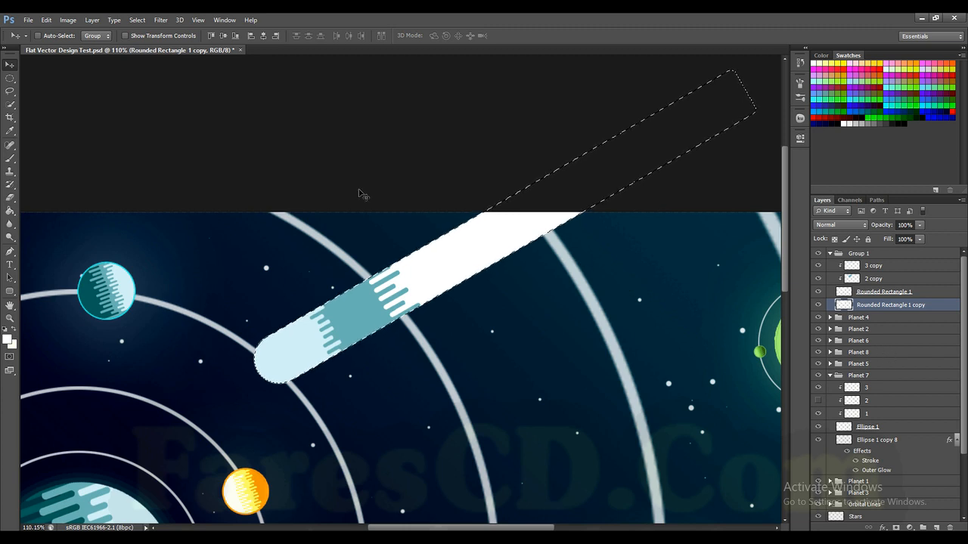
Step: Try a 3 px white centred stroke along the copy's selected outline, and undo back to the active selection
click(46, 20)
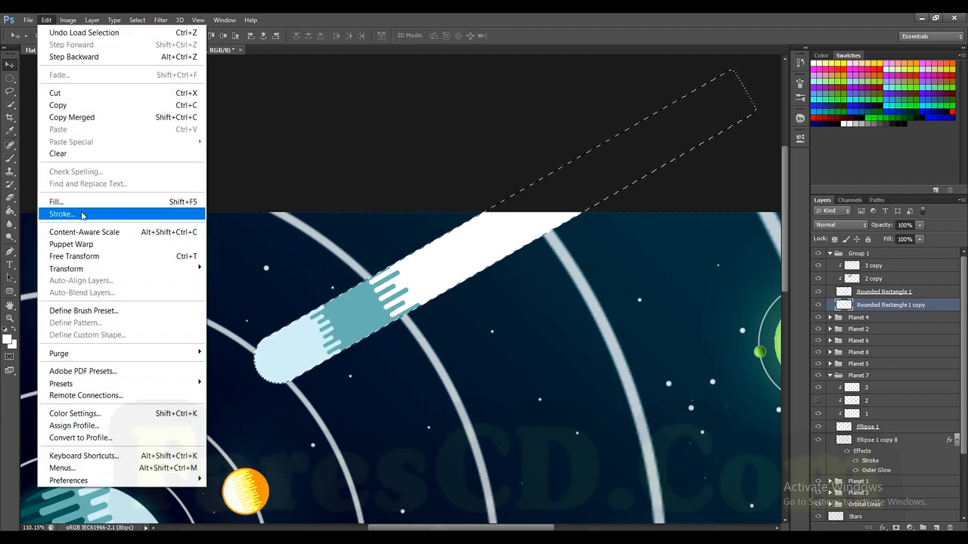
click(82, 216)
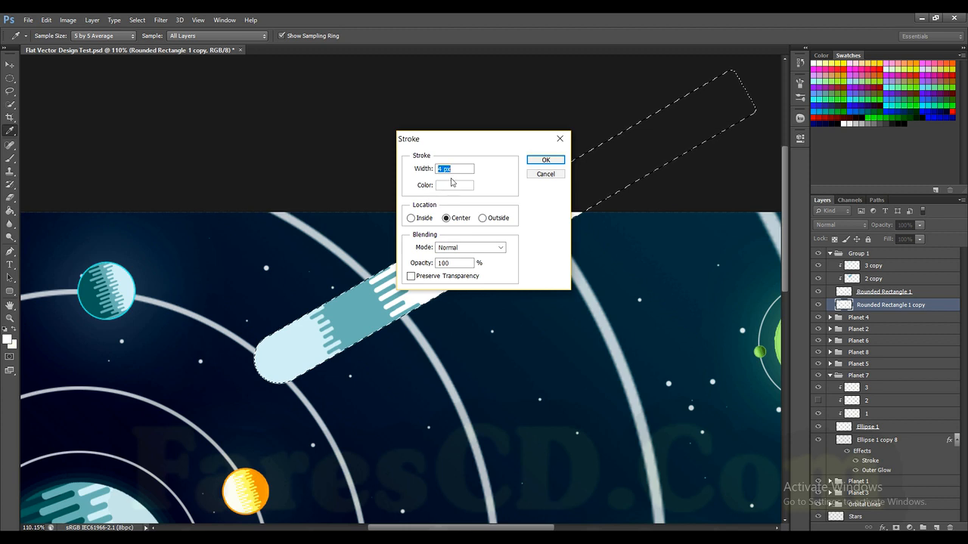
text(3)
key(Return)
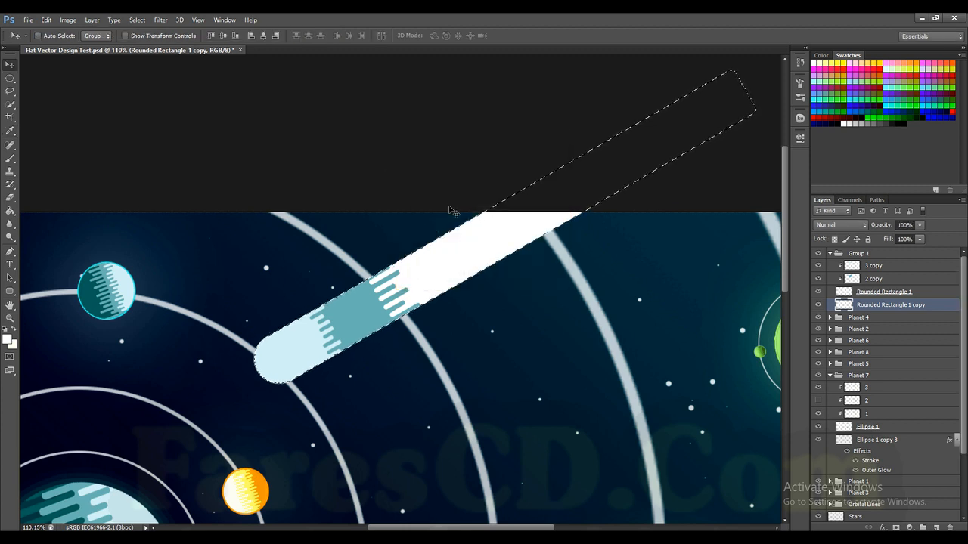
key(ctrl+d)
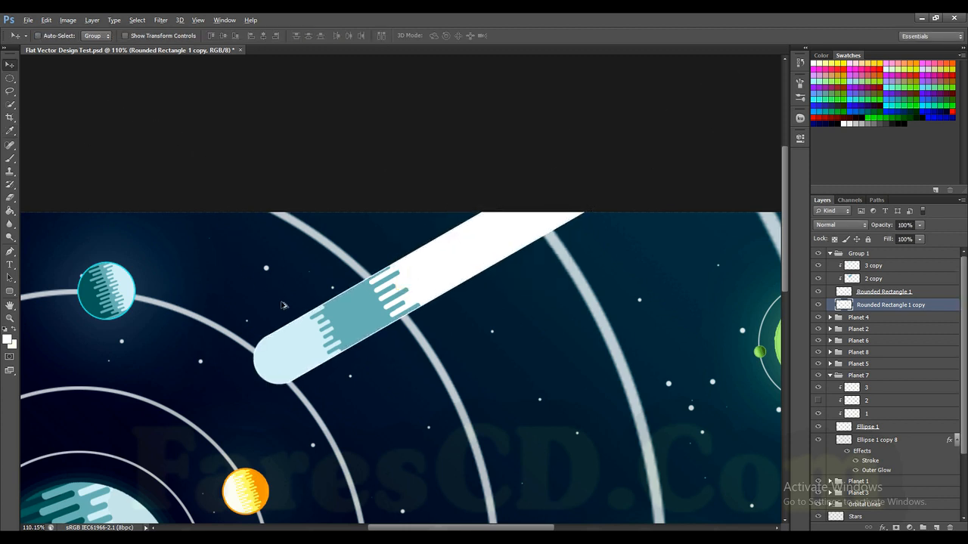
drag(289, 308, 420, 355)
key(ctrl+alt+z)
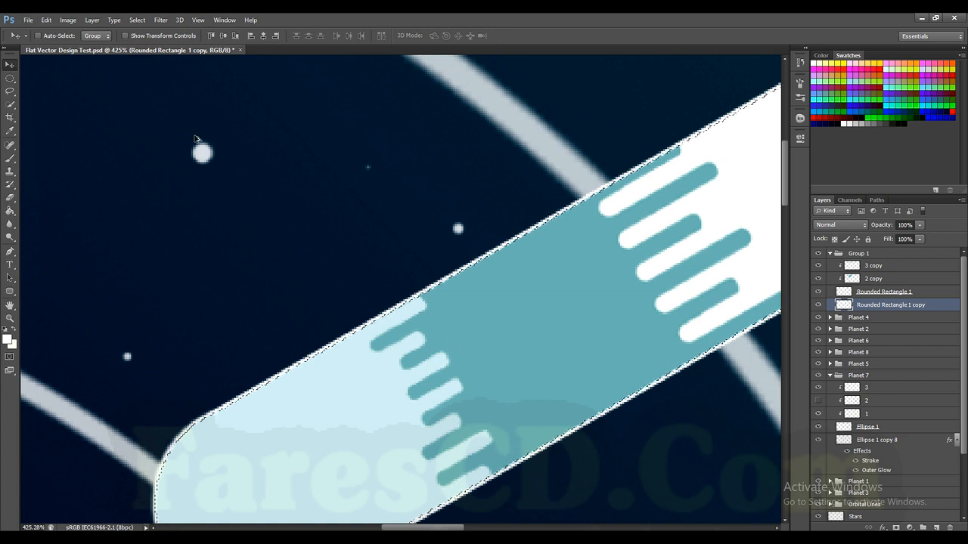
Step: Stroke the selected comet outline in white on the Rounded Rectangle 1 copy layer and deselect
click(54, 20)
click(62, 213)
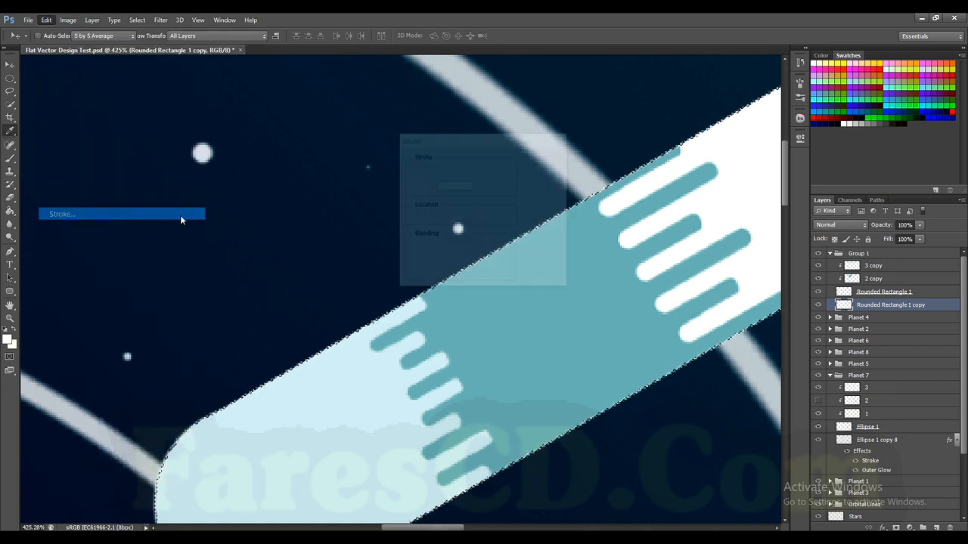
key(Return)
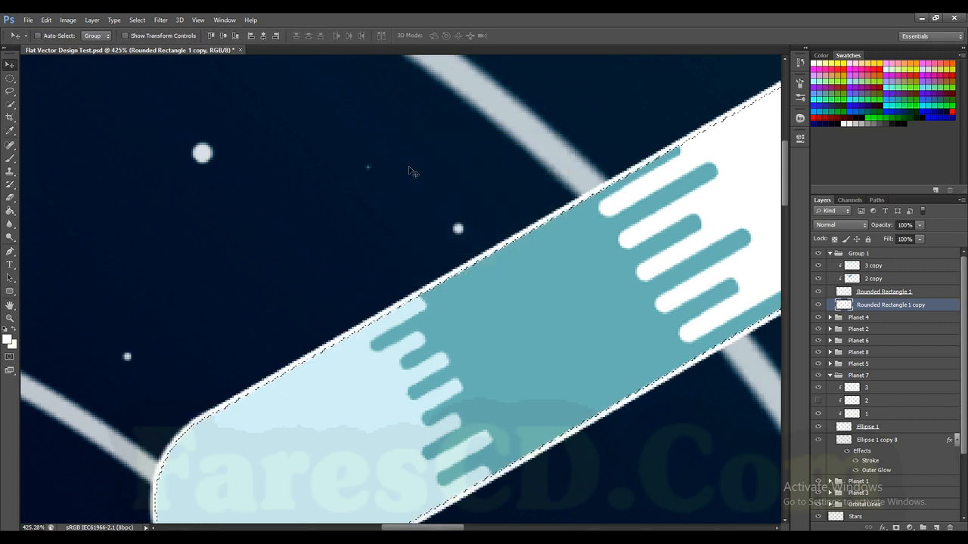
scroll(442, 234, down, 4)
key(ctrl+d)
Step: Fill the shape on the Rounded Rectangle 1 layer with a light yellow-orange swatch and deselect
scroll(484, 276, down, 3)
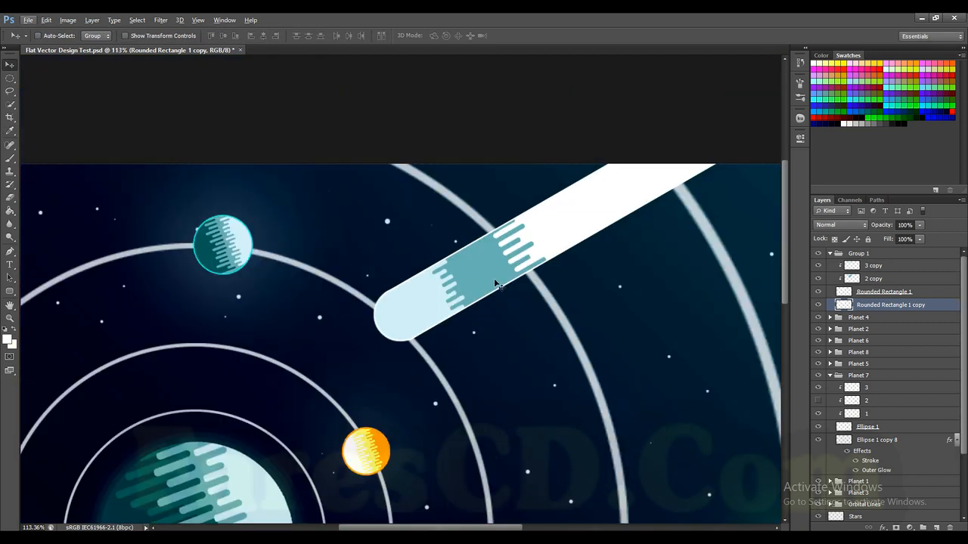
scroll(525, 286, down, 2)
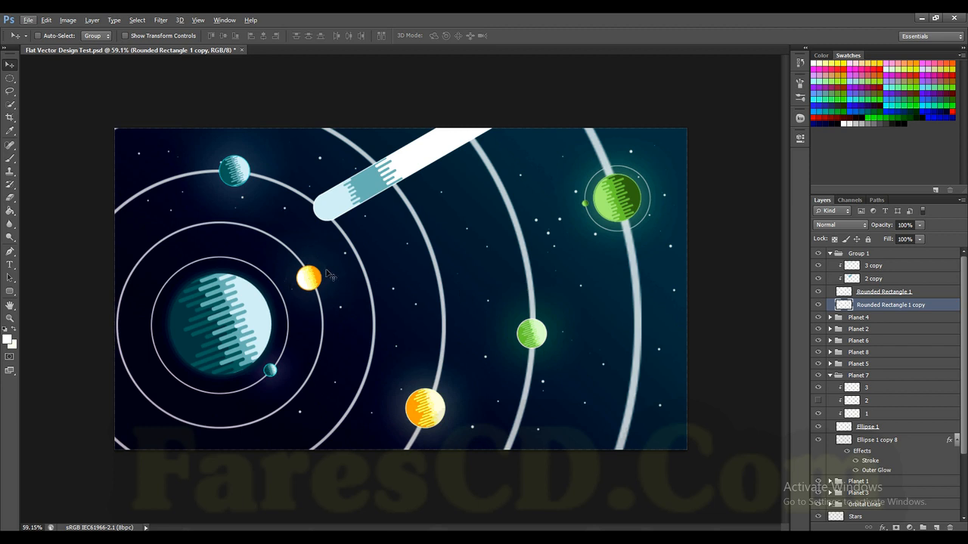
scroll(411, 159, up, 4)
click(842, 295)
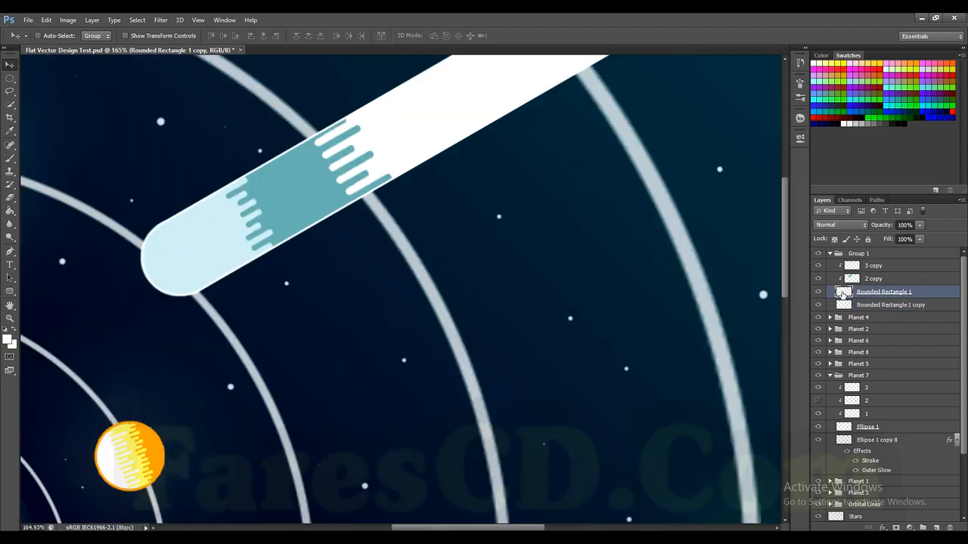
ctrl+click(841, 295)
click(870, 61)
key(alt+BackSpace)
key(ctrl+d)
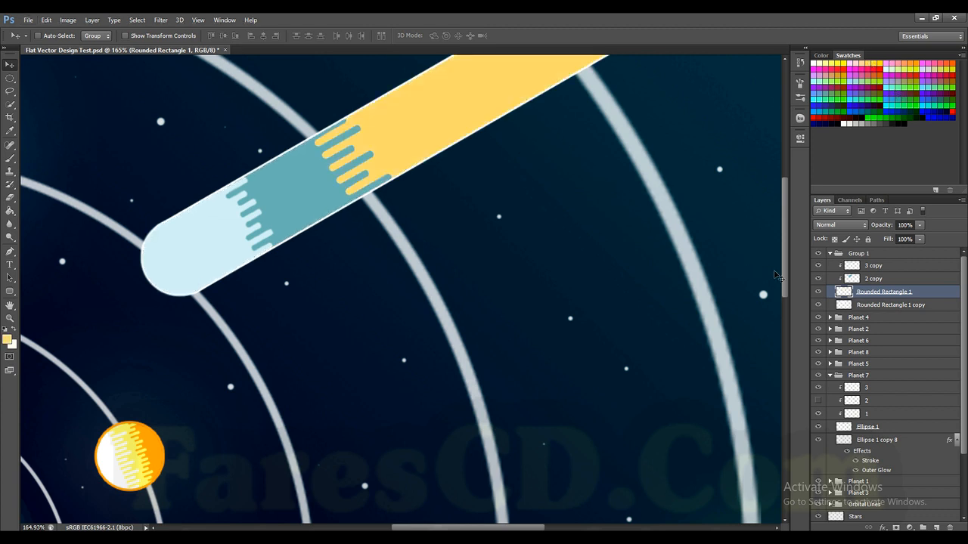
Step: Recolour the outlined shape on the Rounded Rectangle 1 copy layer with the same light yellow-orange and deselect
ctrl+click(843, 304)
click(886, 306)
key(alt+BackSpace)
key(ctrl+d)
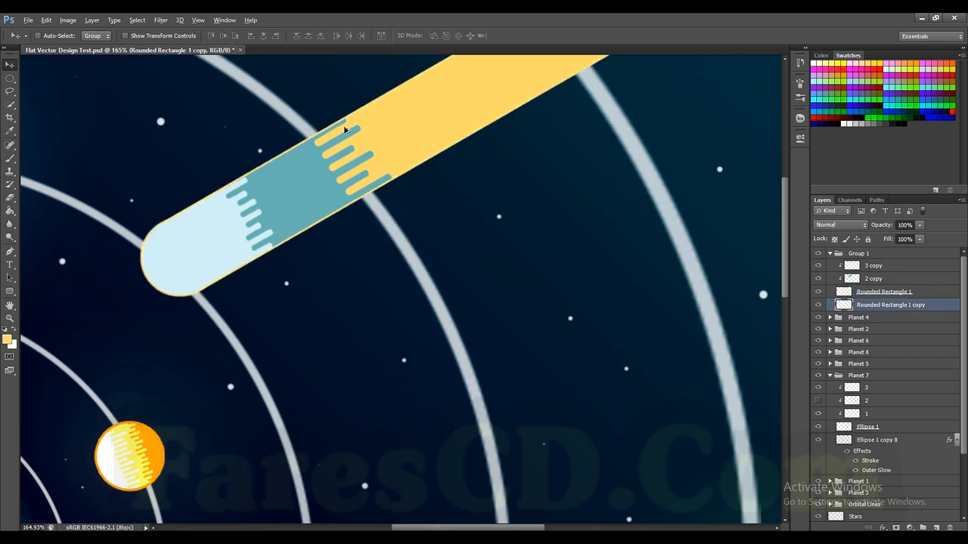
Step: Select the striped shape on the 2 copy layer by loading its layer outline as a selection
scroll(354, 110, up, 3)
ctrl+click(853, 279)
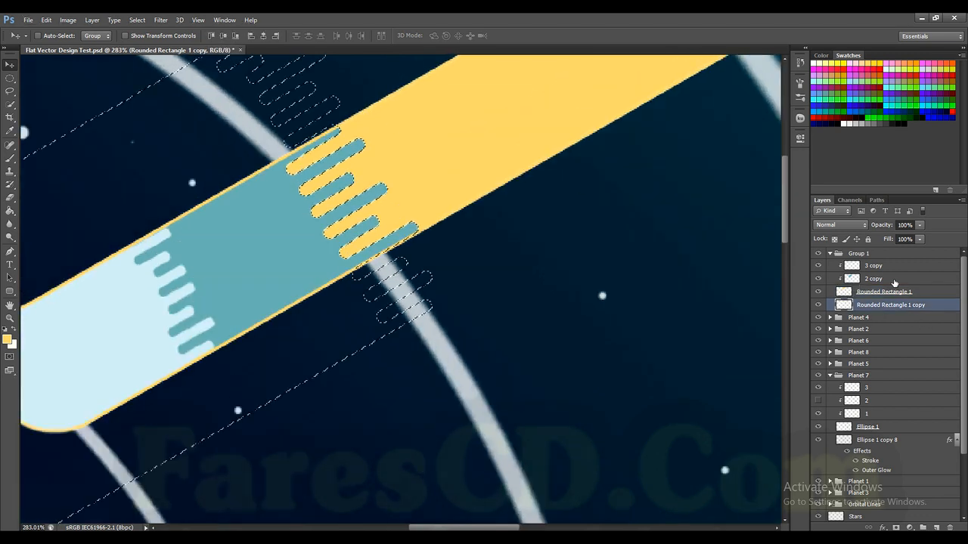
click(873, 278)
click(818, 279)
click(818, 279)
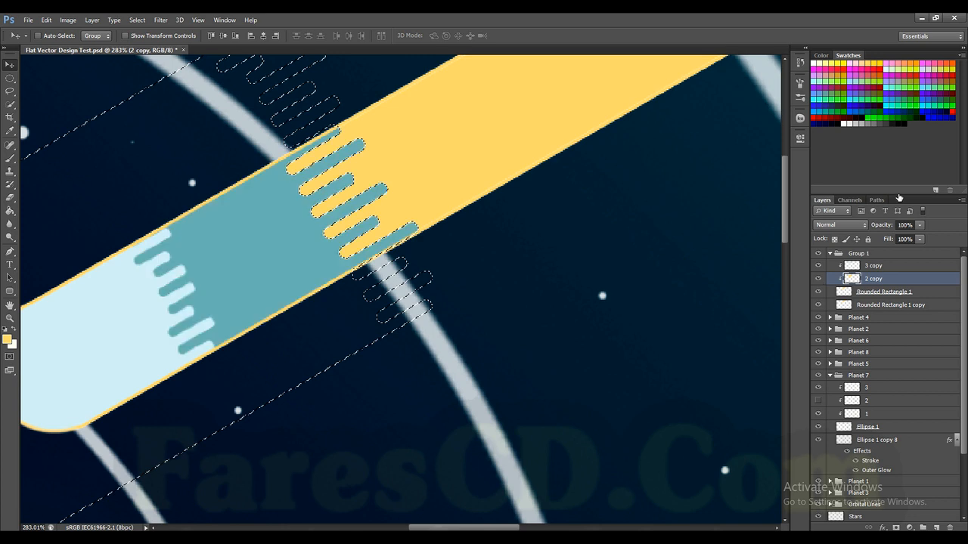
Step: Try filling the striped selection with light yellow on the Rounded Rectangle 1 copy layer, and undo back to the active selection
click(885, 304)
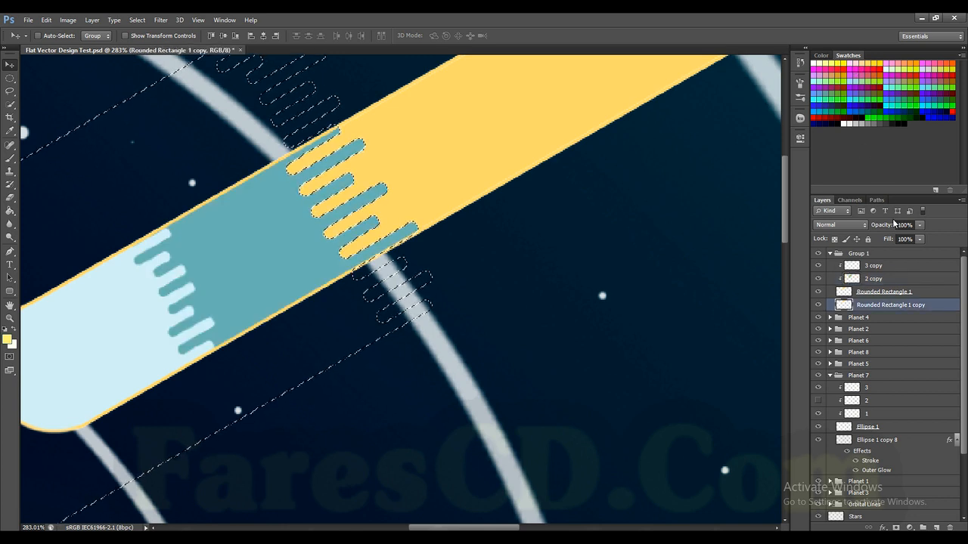
key(alt+BackSpace)
key(ctrl+d)
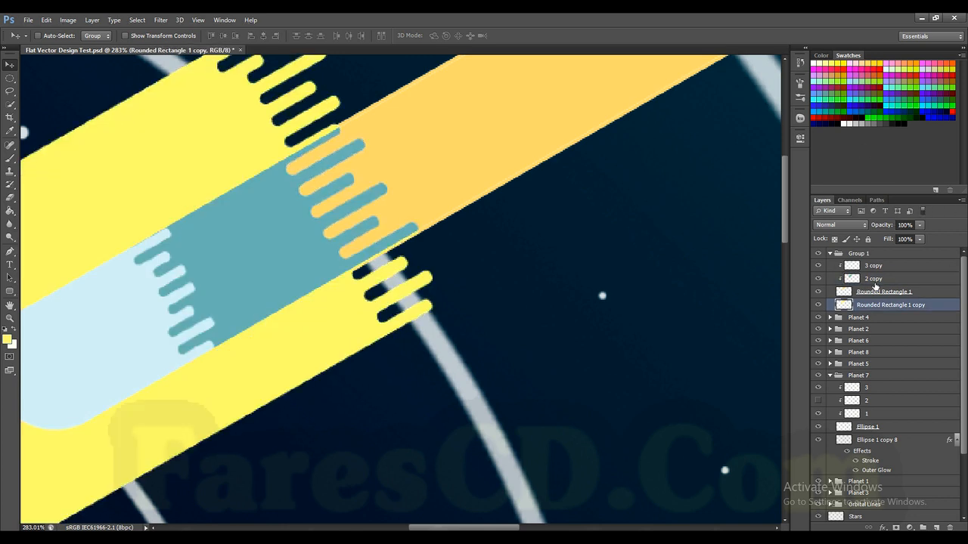
key(ctrl+alt+z)
key(ctrl+alt+z)
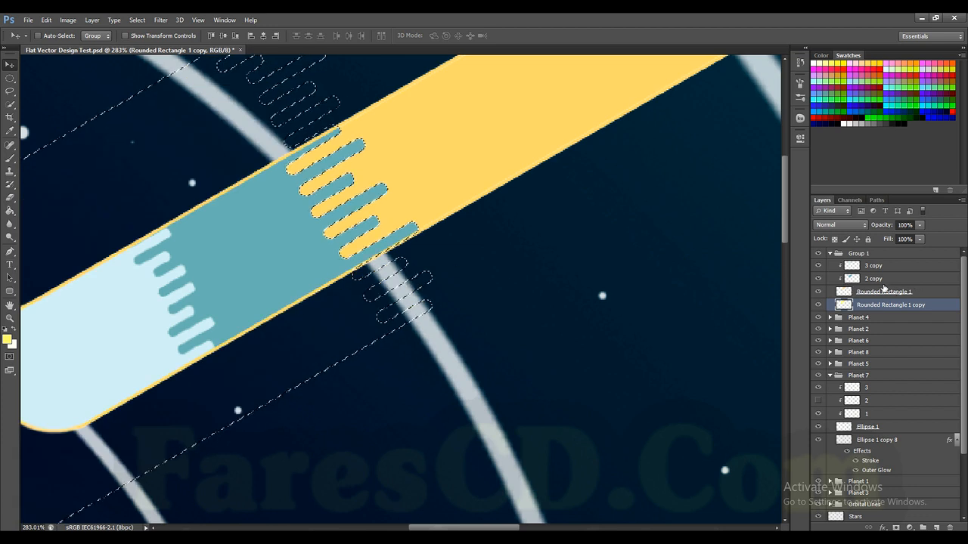
Step: Fill the striped selection with light yellow on the 2 copy layer and deselect
click(881, 279)
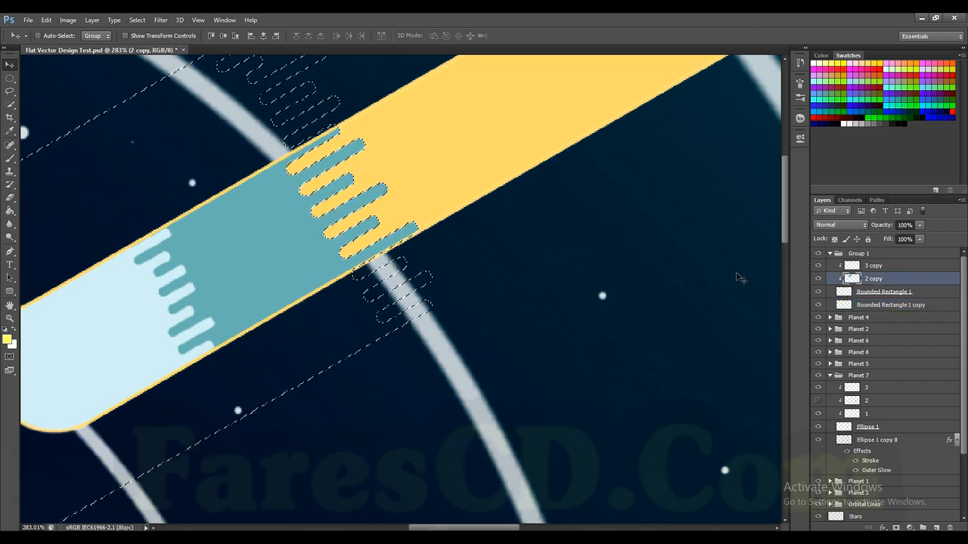
key(alt+BackSpace)
key(ctrl+d)
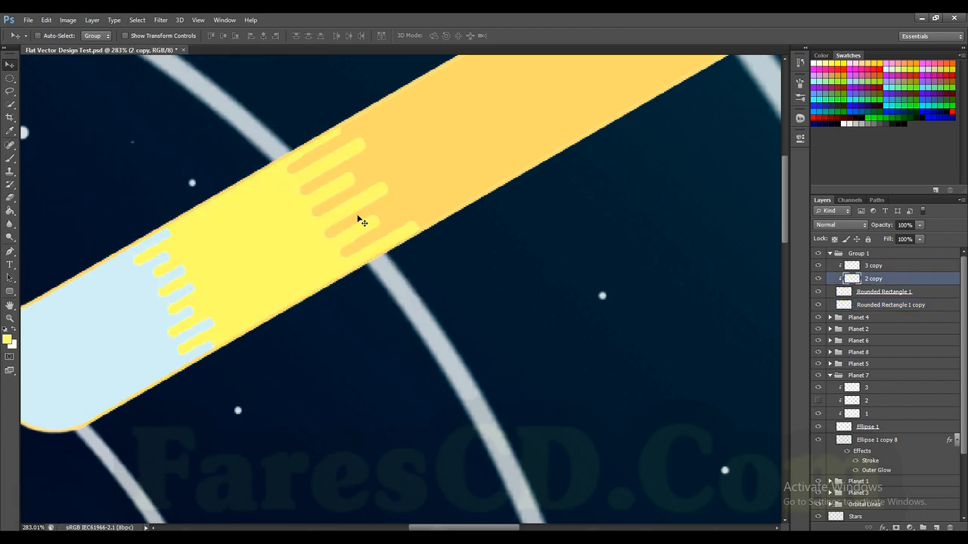
Step: Fill the comet head shape on the 3 copy layer with a pale cream swatch and deselect
click(860, 266)
ctrl+click(855, 266)
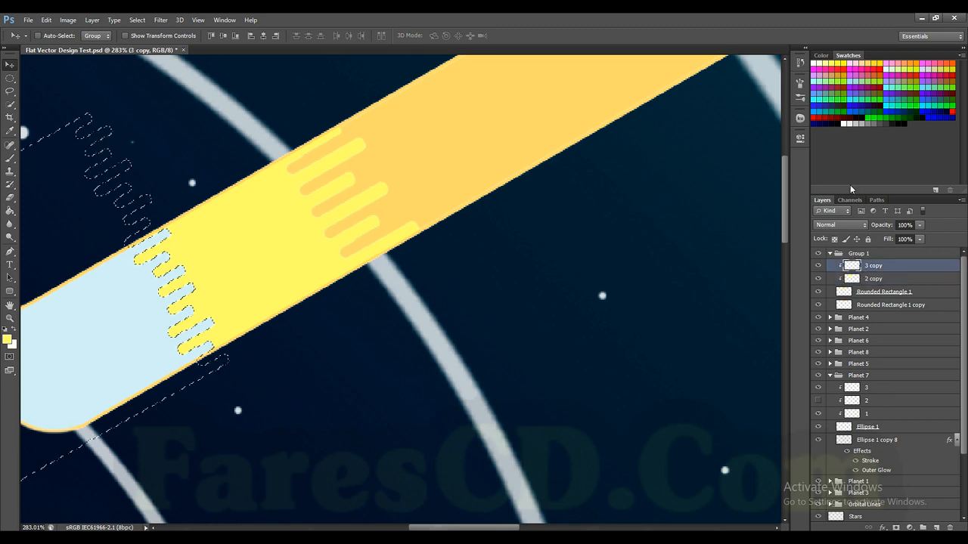
click(821, 62)
key(alt+BackSpace)
key(ctrl+d)
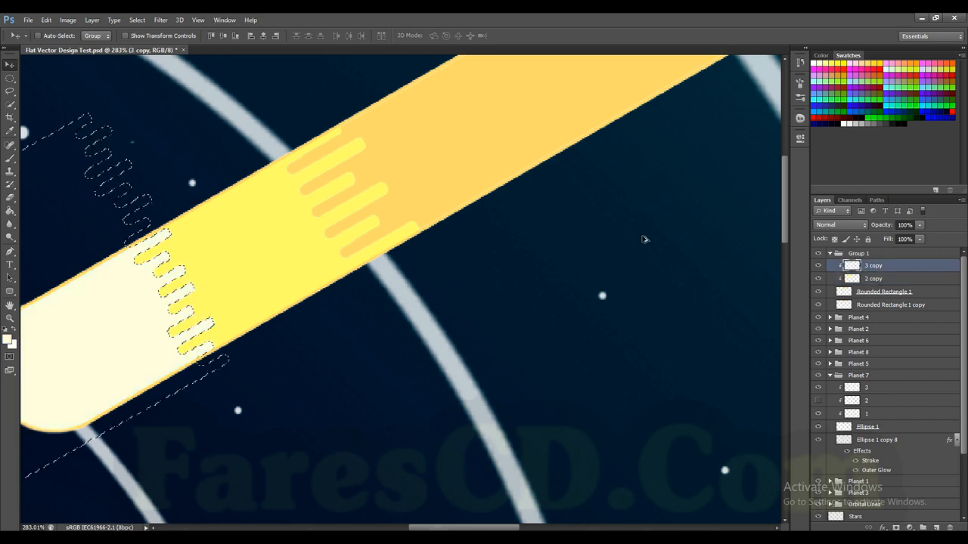
Step: Examine the recoloured comet up close and against the neighbouring planets
scroll(226, 210, down, 3)
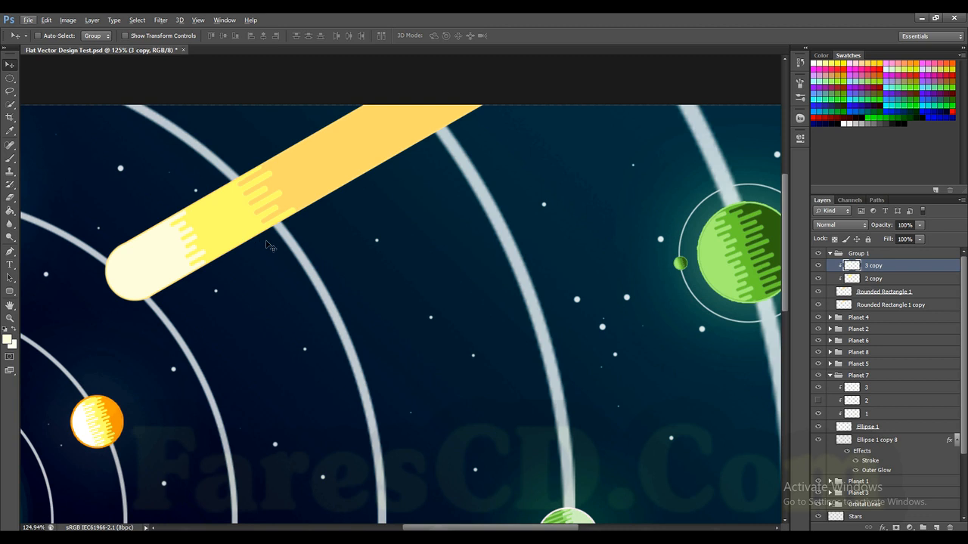
scroll(313, 265, down, 1)
scroll(276, 233, up, 2)
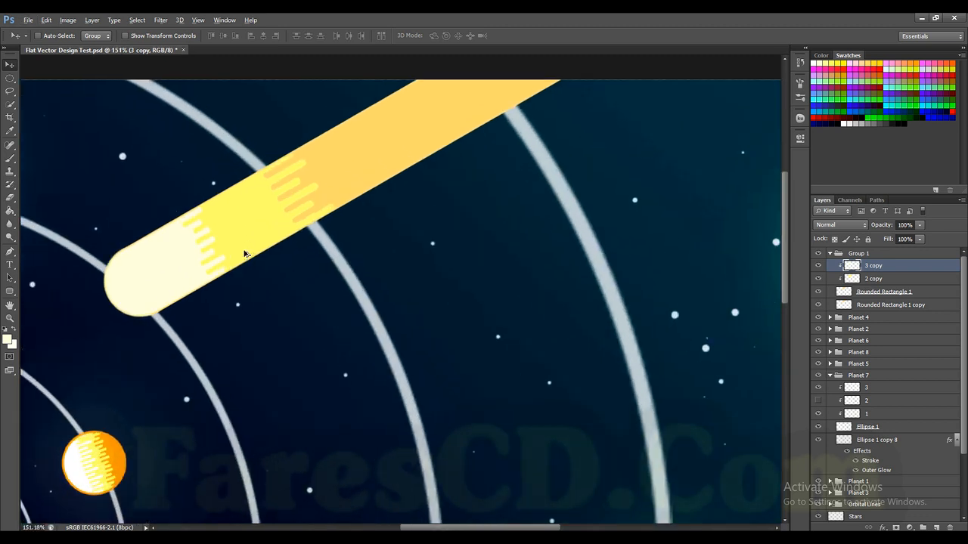
scroll(372, 233, up, 1)
scroll(372, 235, down, 2)
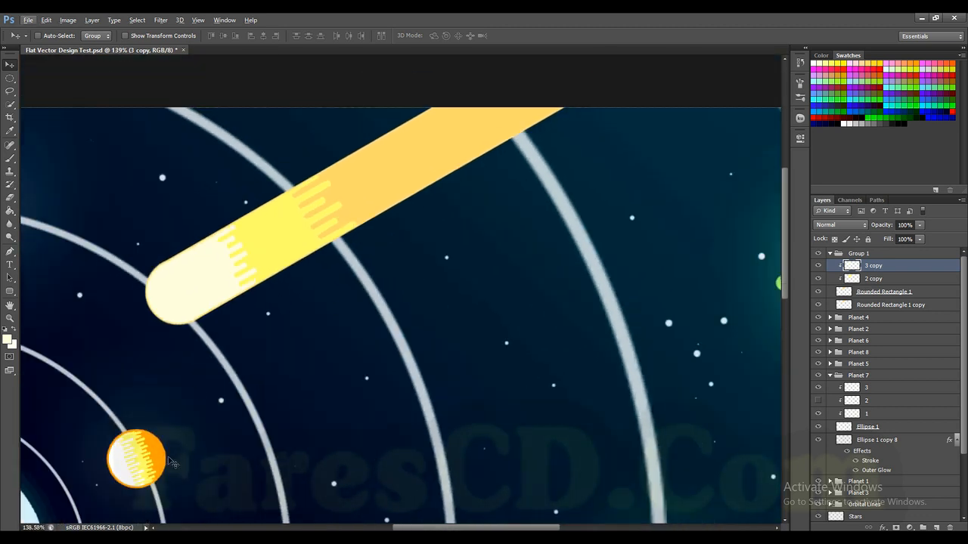
scroll(168, 460, left, 1)
scroll(263, 241, down, 1)
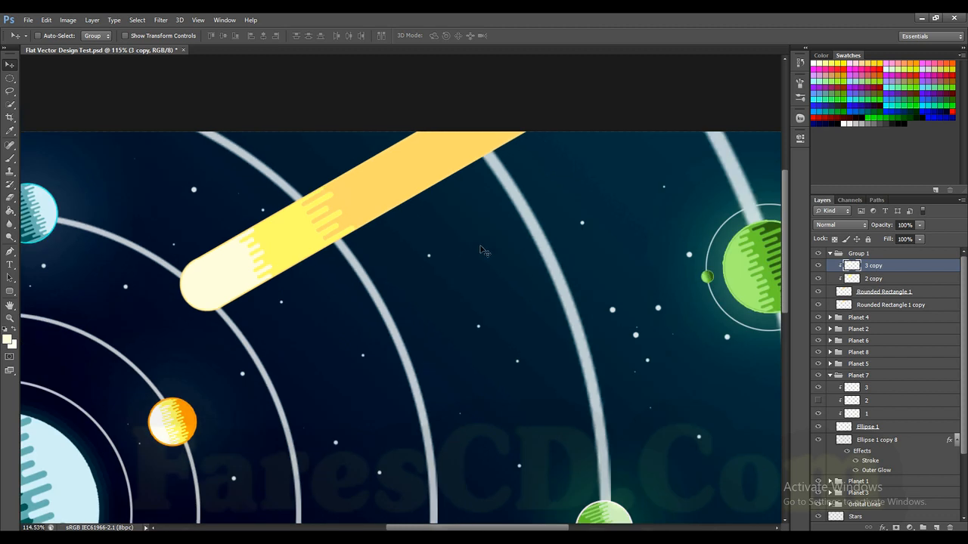
Step: Add a 3 px outside stroke to the Rounded Rectangle 1 copy layer, using the pale cream sampled from the comet head
right_click(887, 307)
click(745, 126)
click(613, 223)
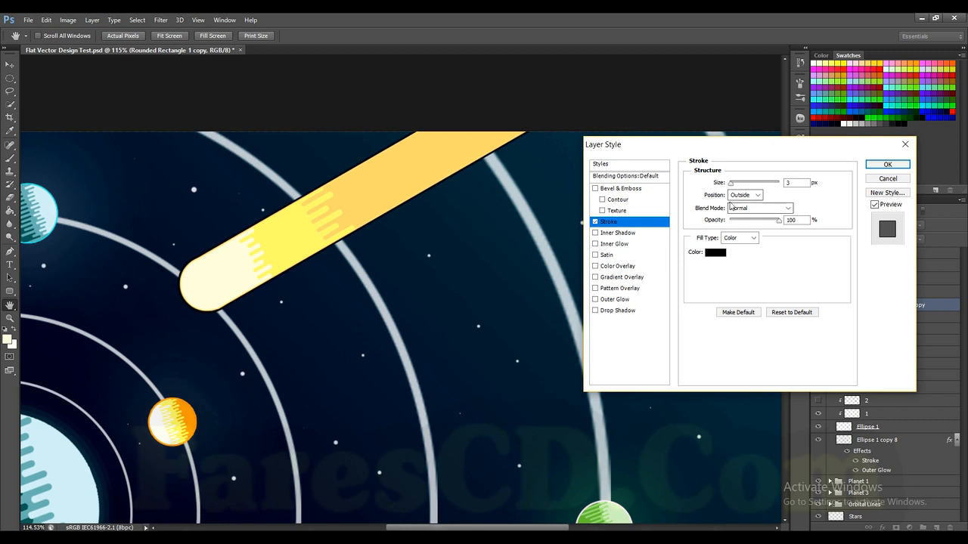
click(714, 253)
click(217, 283)
click(871, 363)
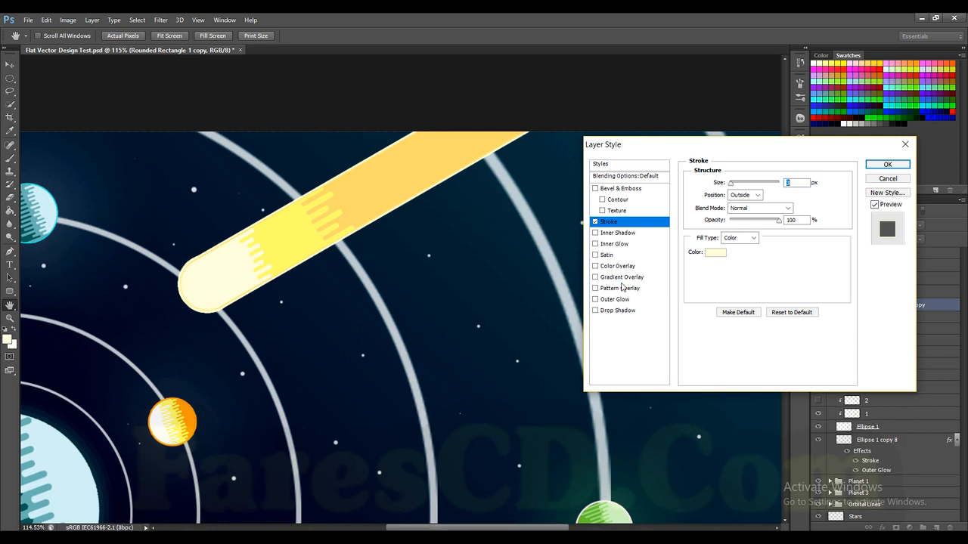
Step: Add an outer glow to the comet outline layer in the tail's yellow-orange, with 49% opacity and 90 px size
click(615, 301)
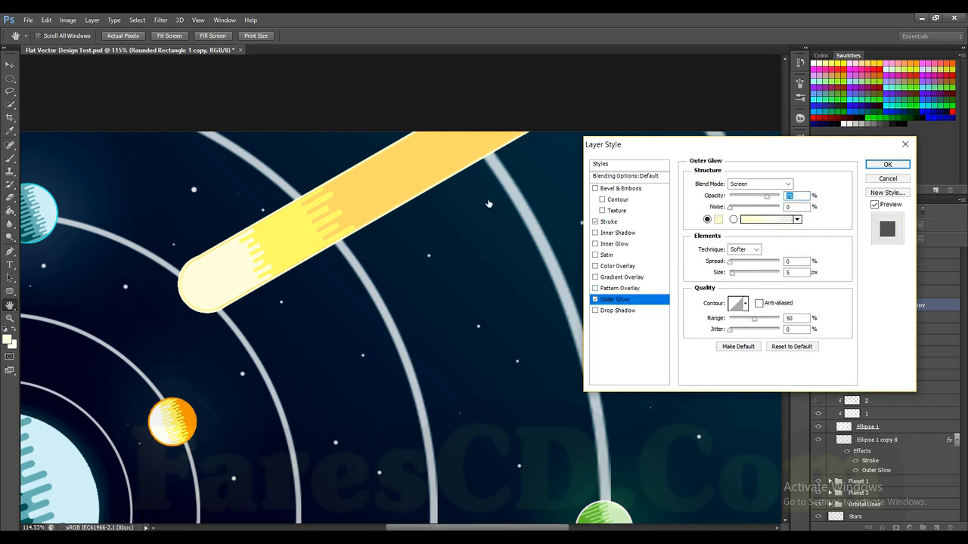
click(717, 219)
click(420, 198)
click(871, 363)
drag(744, 275, 747, 275)
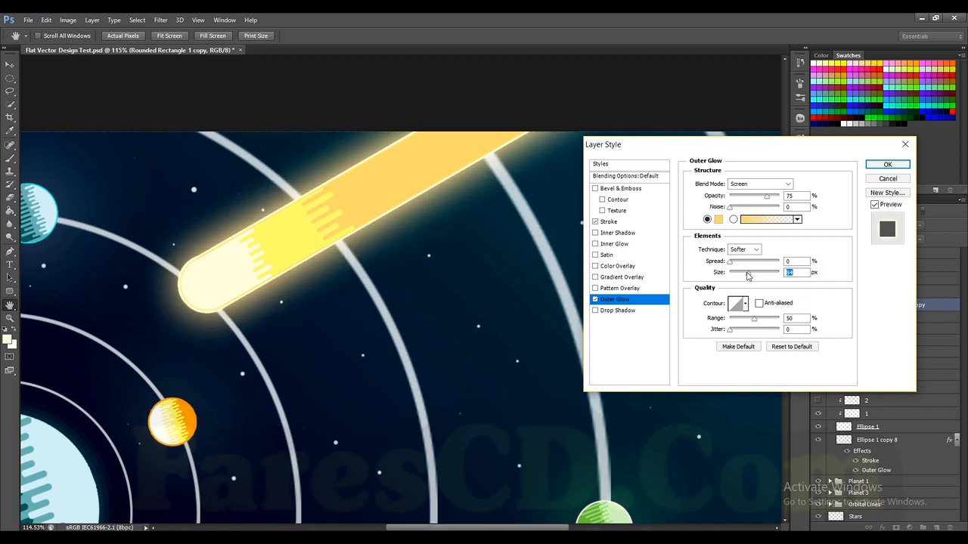
drag(754, 198, 754, 199)
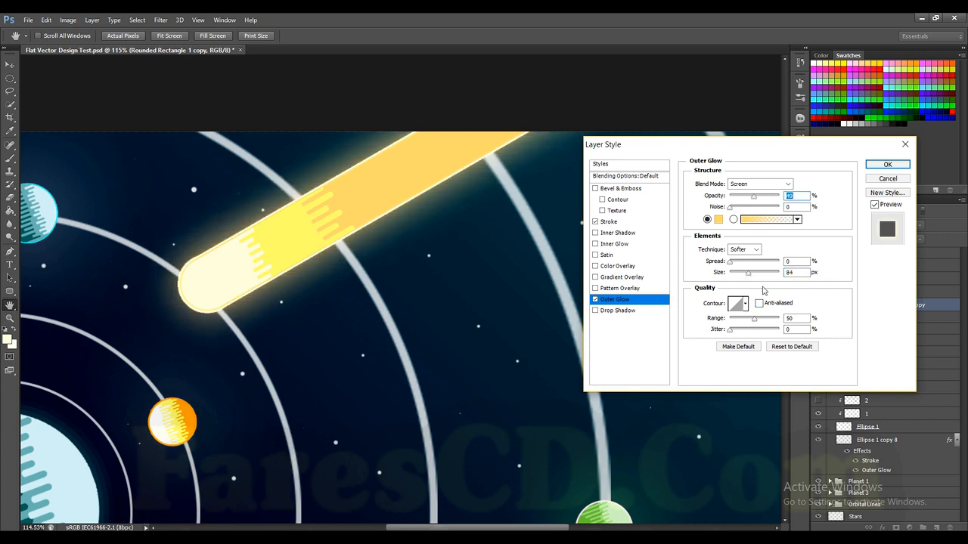
drag(758, 277, 751, 275)
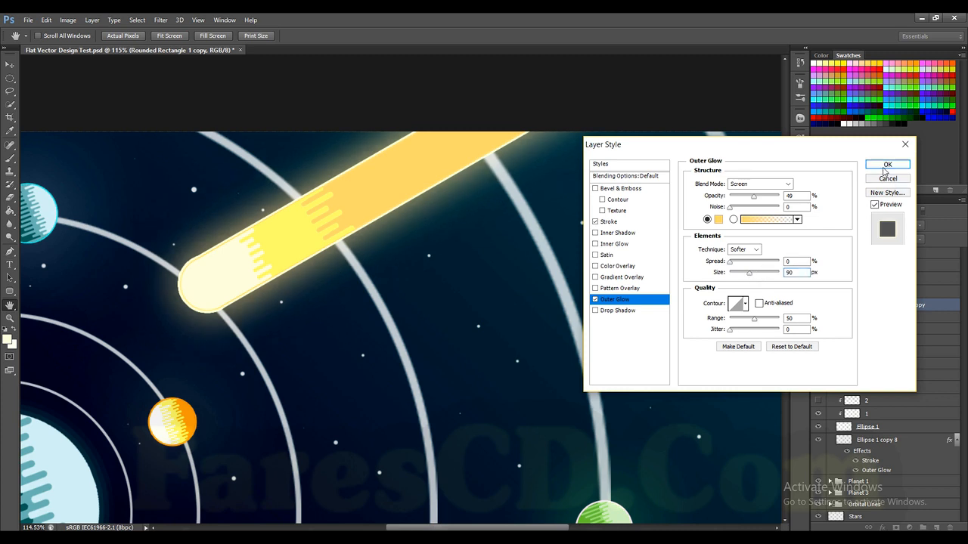
click(888, 164)
Step: Fill the comet tail on the Rounded Rectangle 1 layer with a golden yellow swatch and deselect
alt+scroll(355, 282, down, 2)
alt+scroll(372, 166, up, 1)
click(868, 268)
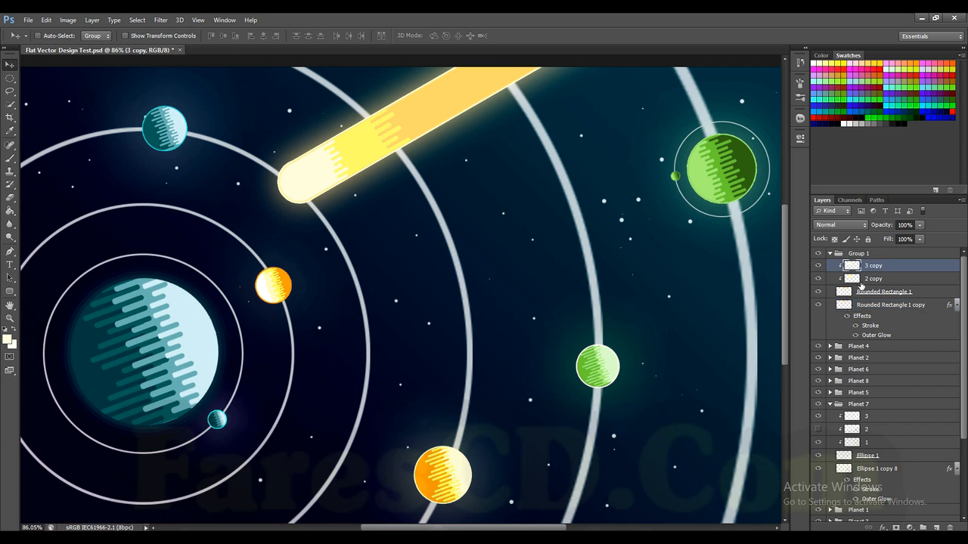
alt+scroll(299, 172, up, 5)
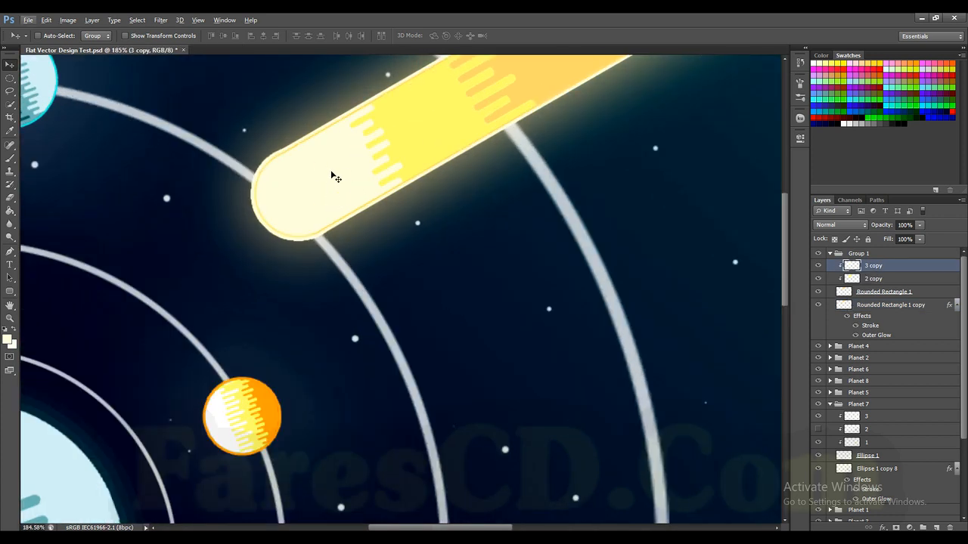
click(868, 278)
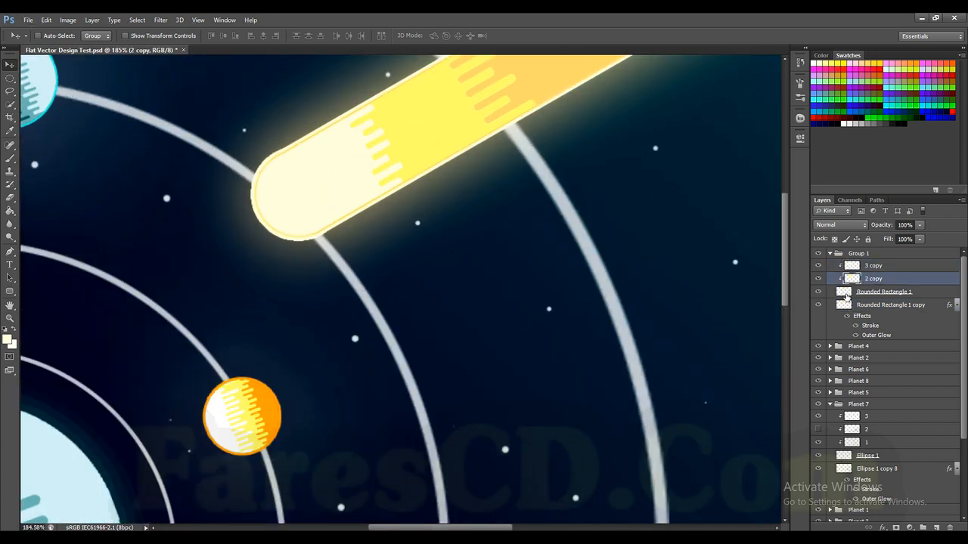
click(846, 295)
alt+scroll(618, 200, down, 1)
scroll(642, 248, right, 1)
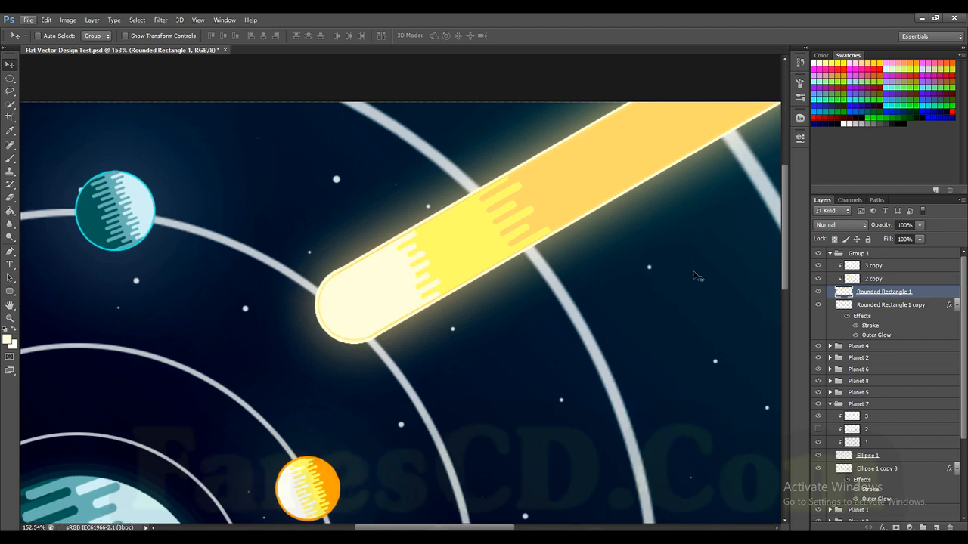
ctrl+click(843, 297)
click(881, 63)
key(alt+BackSpace)
key(ctrl+d)
Step: Recolour the striped middle section on the 2 copy layer in bright yellow and deselect
ctrl+click(852, 280)
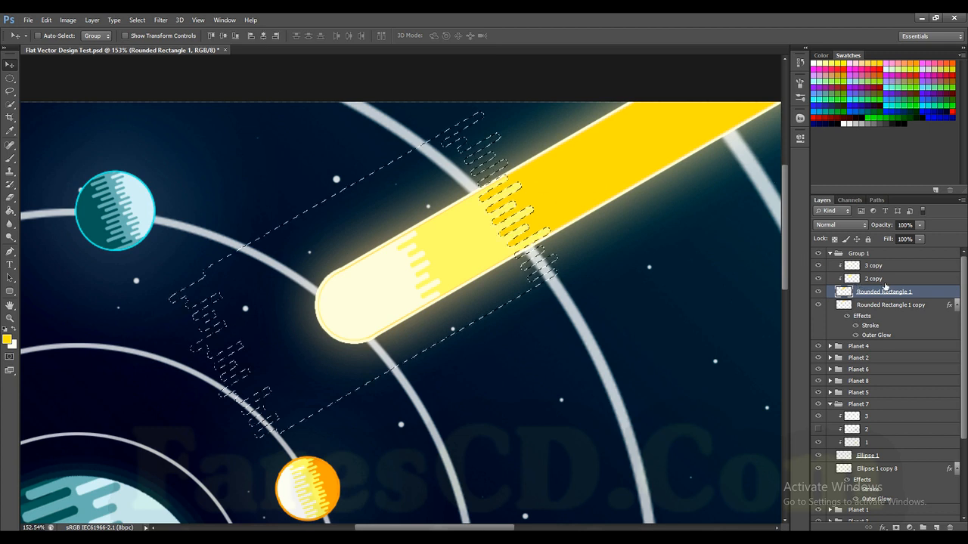
click(883, 279)
key(ctrl+d)
Step: Recolour the comet head on the 3 copy layer in light yellow and deselect
ctrl+click(853, 267)
click(877, 266)
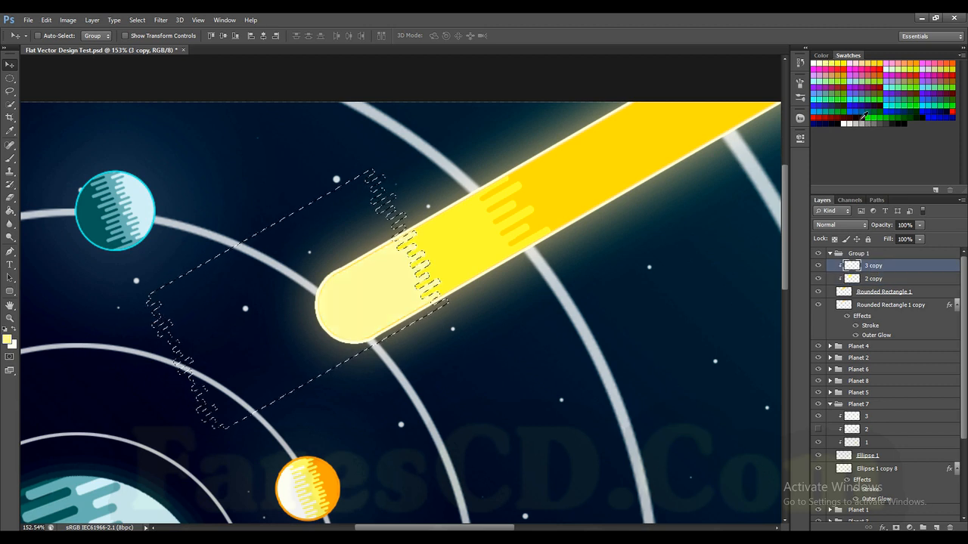
key(ctrl+d)
Step: Try enlarging the outline shape on the Rounded Rectangle 1 copy layer to 104.73% with Free Transform
alt+scroll(520, 265, down, 5)
alt+scroll(520, 265, up, 8)
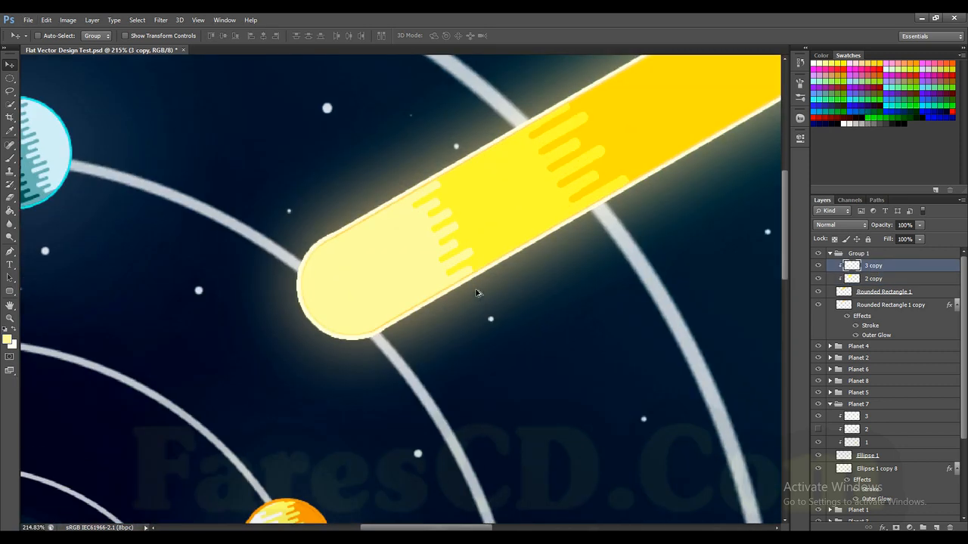
alt+scroll(477, 277, up, 2)
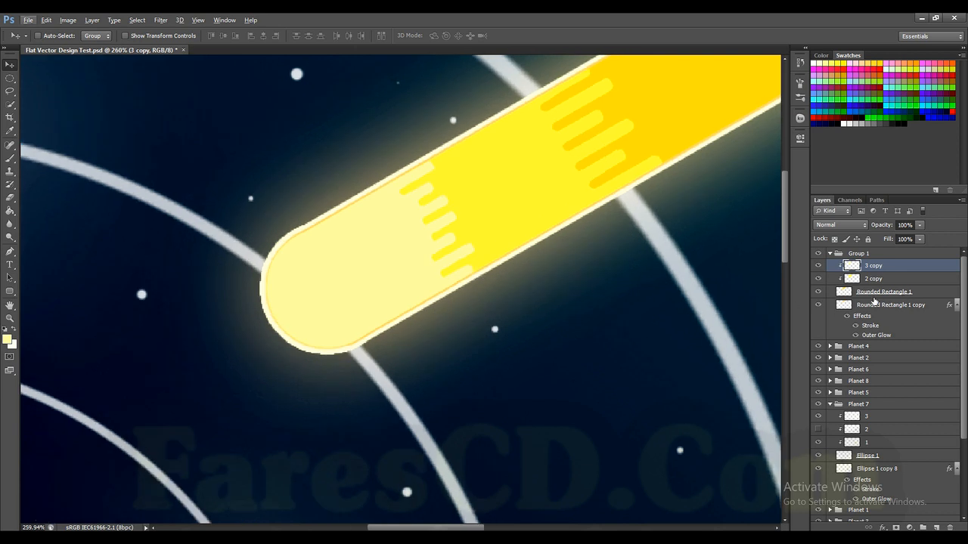
click(854, 305)
alt+scroll(542, 269, down, 1)
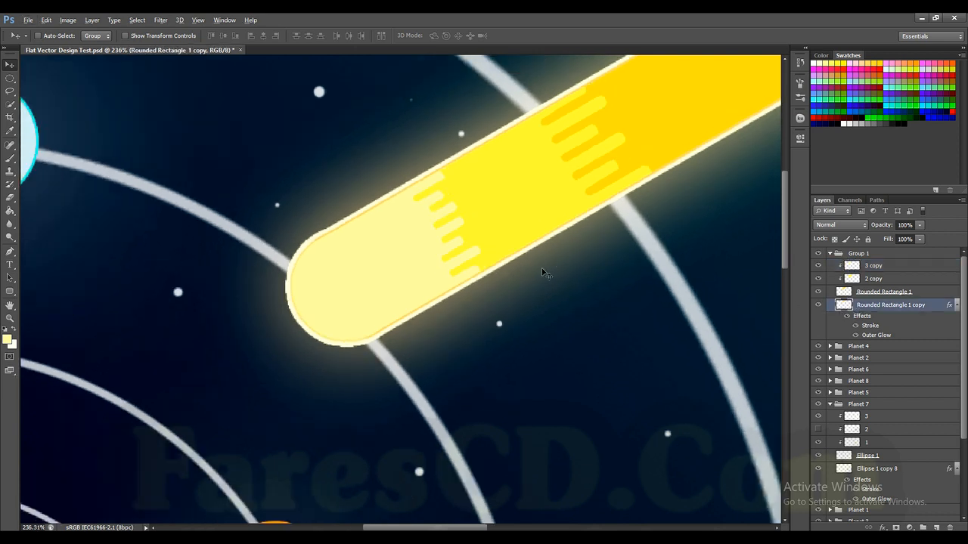
key(ctrl+t)
drag(287, 345, 252, 383)
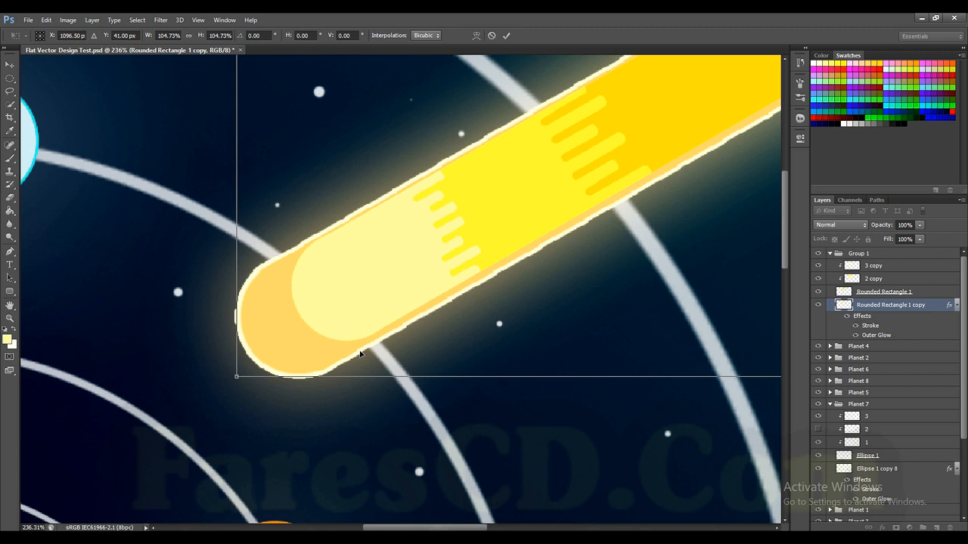
click(507, 36)
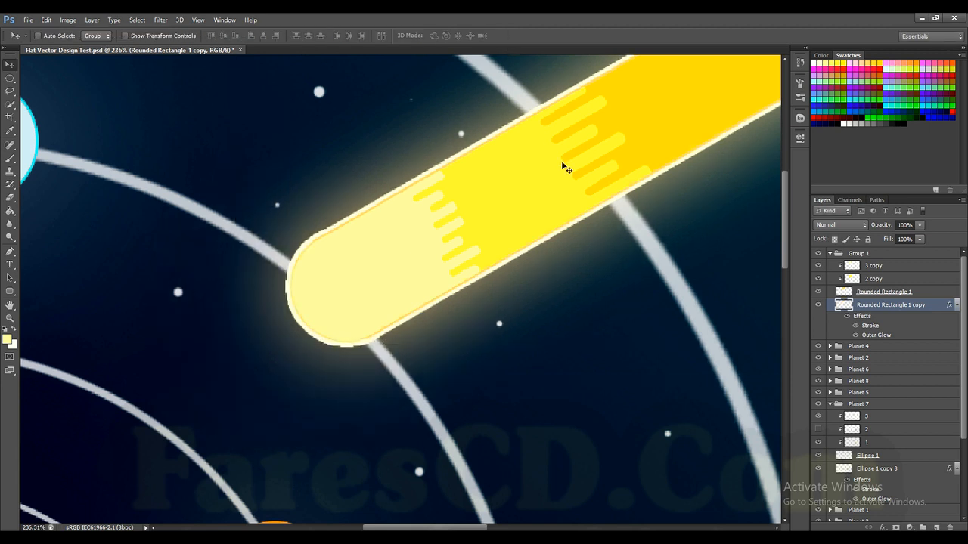
Step: Copy the layer style of the Rounded Rectangle 1 copy layer
scroll(566, 164, down, 5)
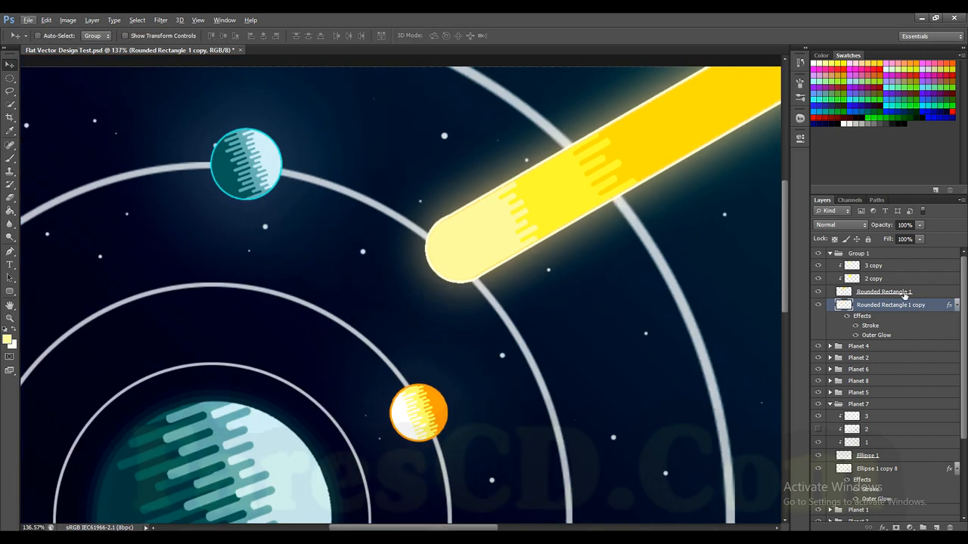
right_click(887, 308)
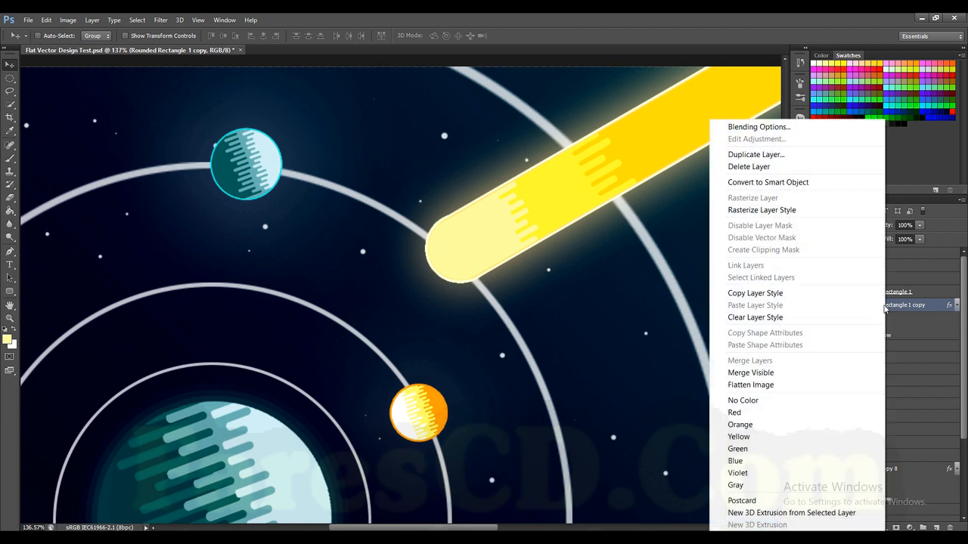
click(764, 294)
Step: Duplicate the Rounded Rectangle 1 layer beneath the original and paste the copied stroke and outer glow style onto the duplicate
click(920, 292)
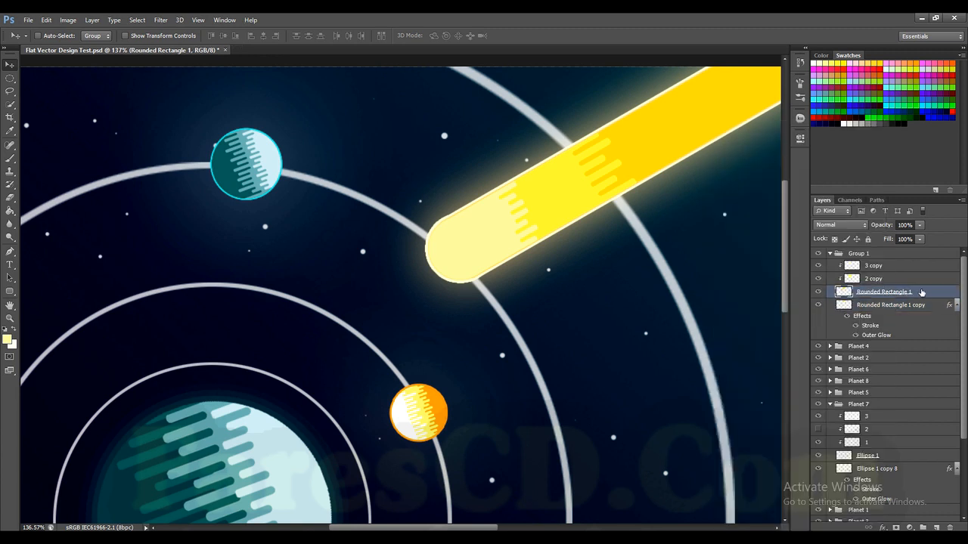
drag(922, 293, 925, 303)
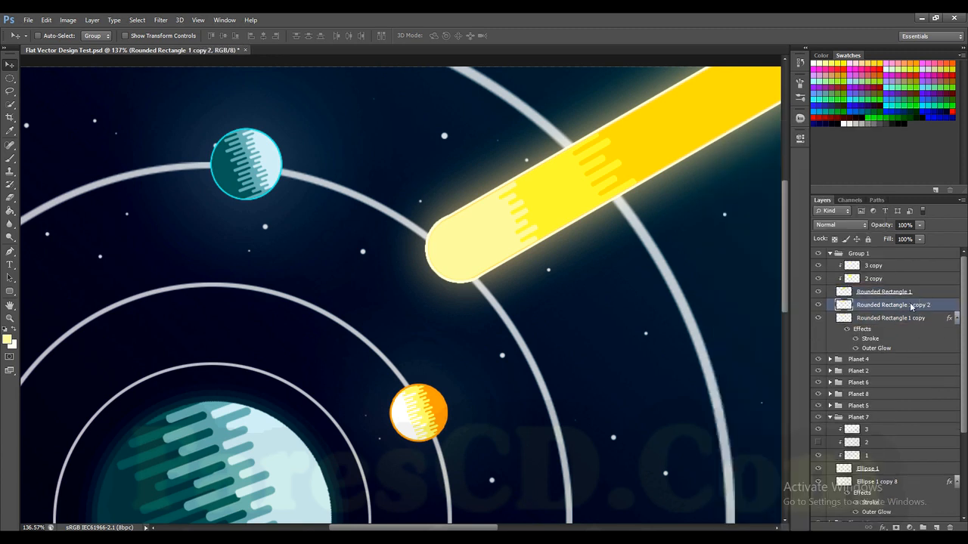
right_click(910, 306)
click(764, 127)
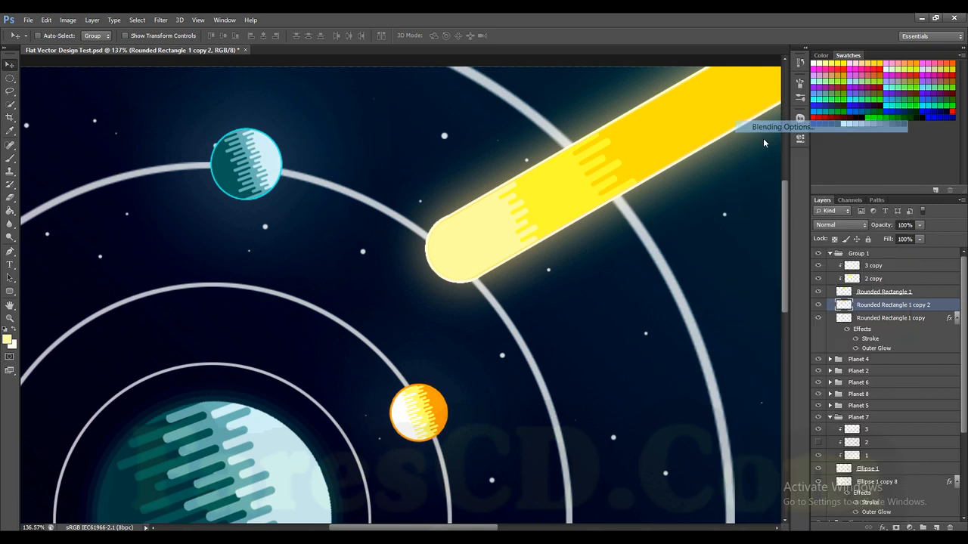
click(905, 144)
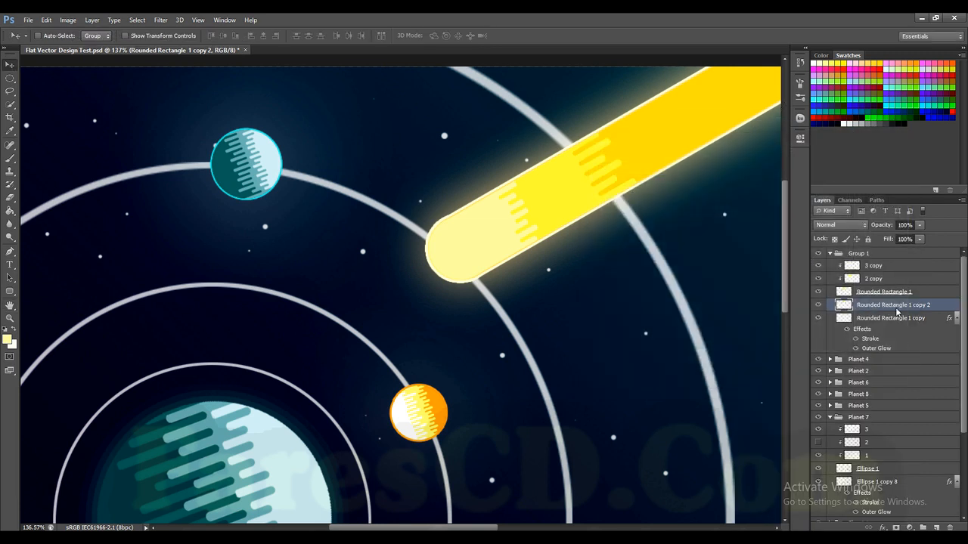
right_click(900, 306)
click(787, 306)
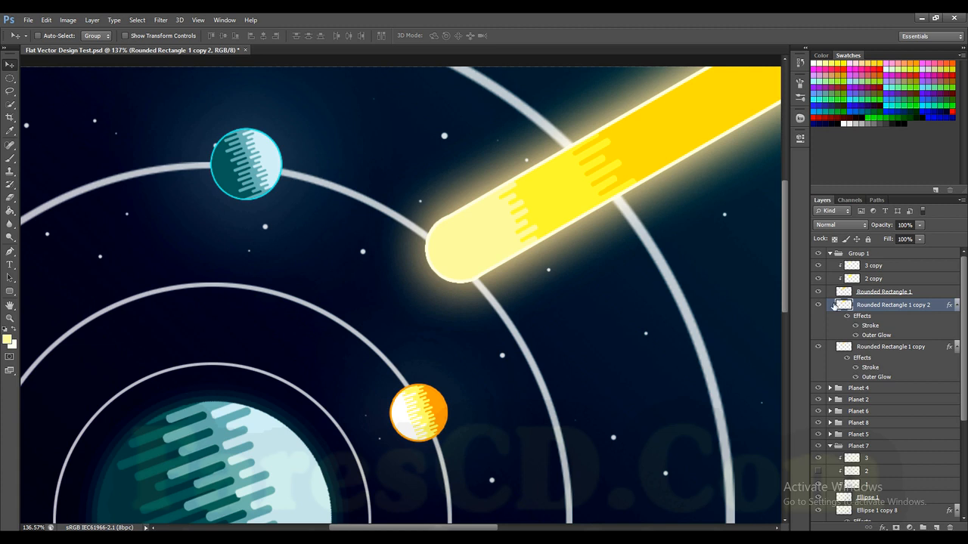
Step: Compare the comet with and without the old Rounded Rectangle 1 copy layer and delete that layer
click(817, 347)
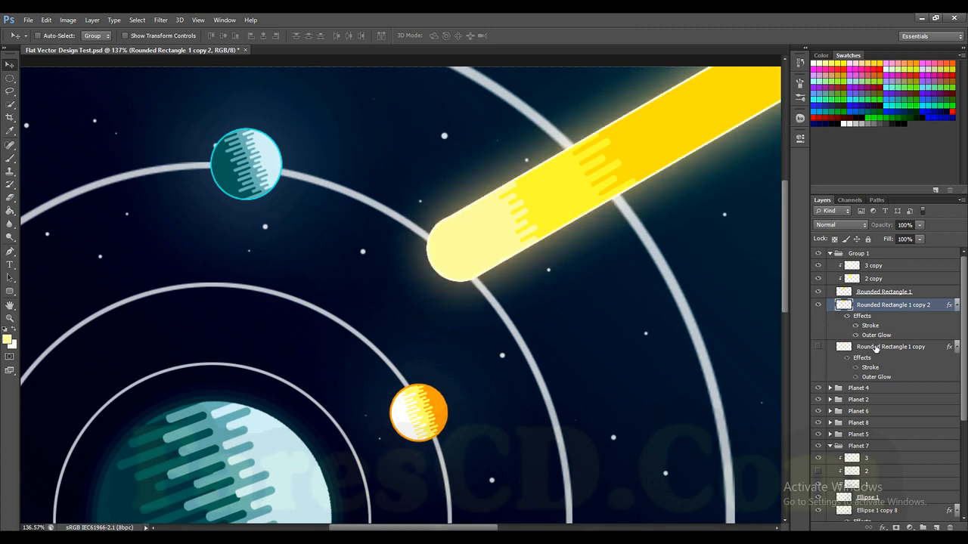
click(876, 348)
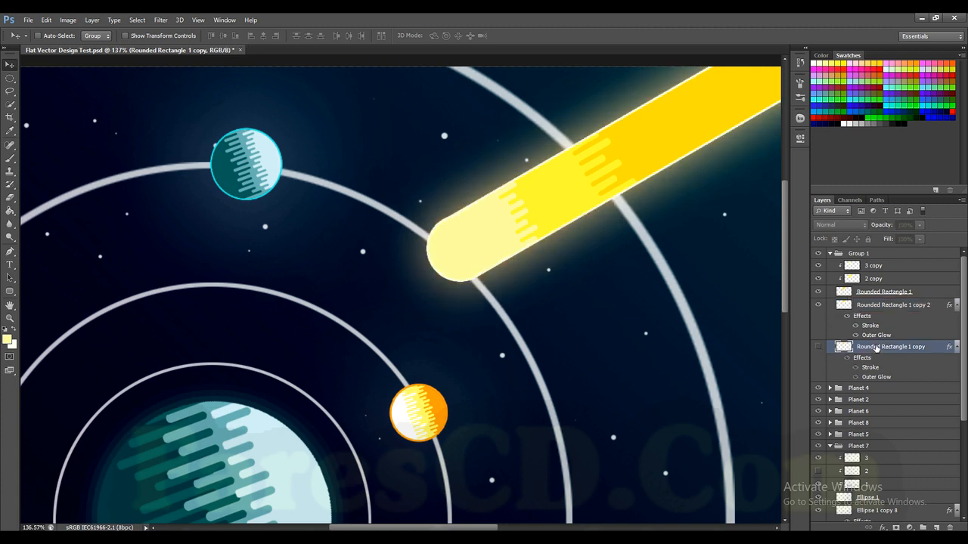
key(Delete)
key(ctrl+z)
click(817, 348)
scroll(466, 230, down, 3)
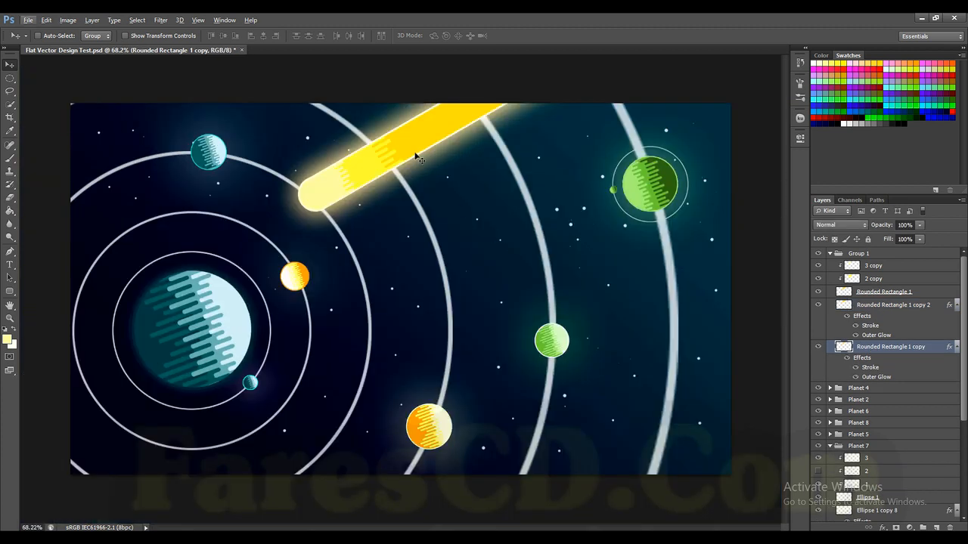
scroll(381, 160, up, 3)
click(816, 349)
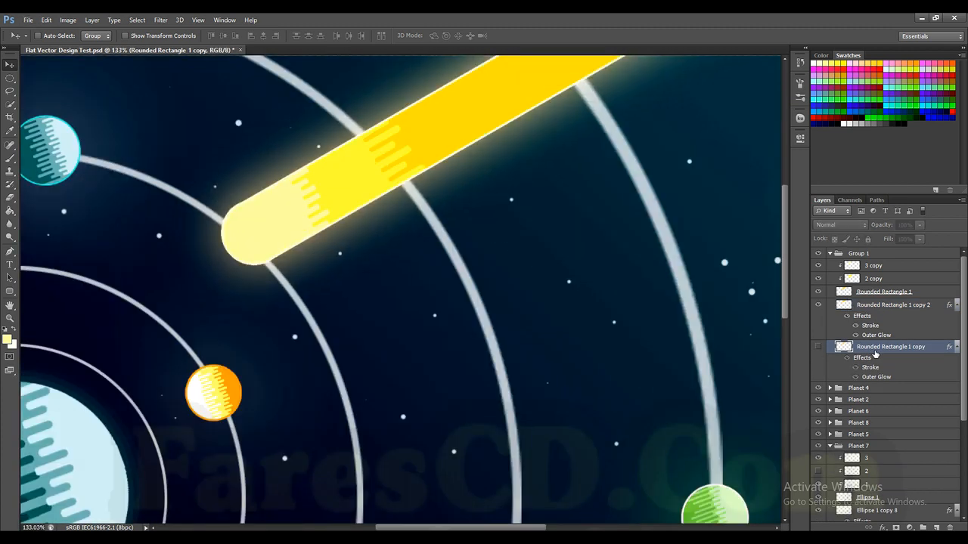
key(Delete)
Step: Examine the comet's outline up close and the blending options of the Rounded Rectangle 1 copy 2 layer
scroll(302, 180, down, 2)
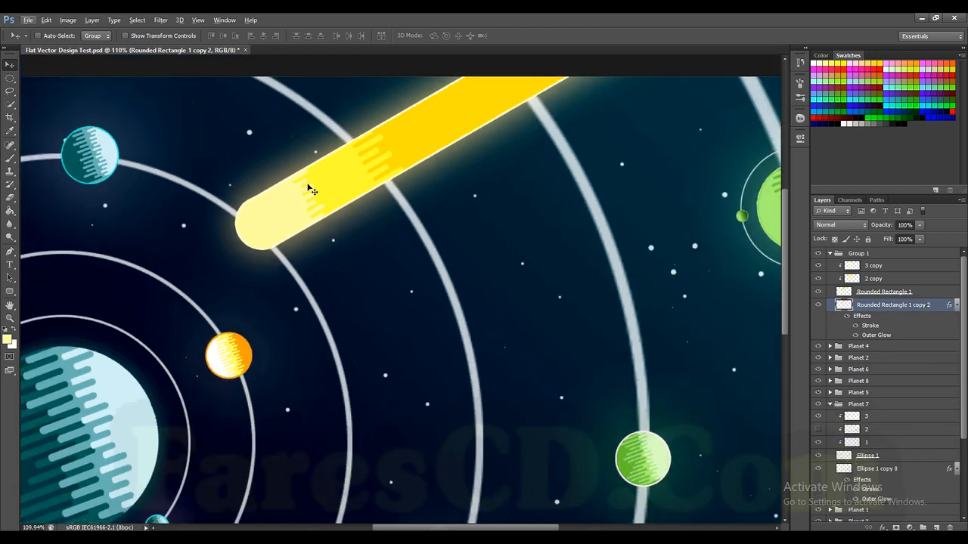
scroll(308, 184, up, 5)
scroll(310, 184, up, 1)
scroll(544, 192, up, 1)
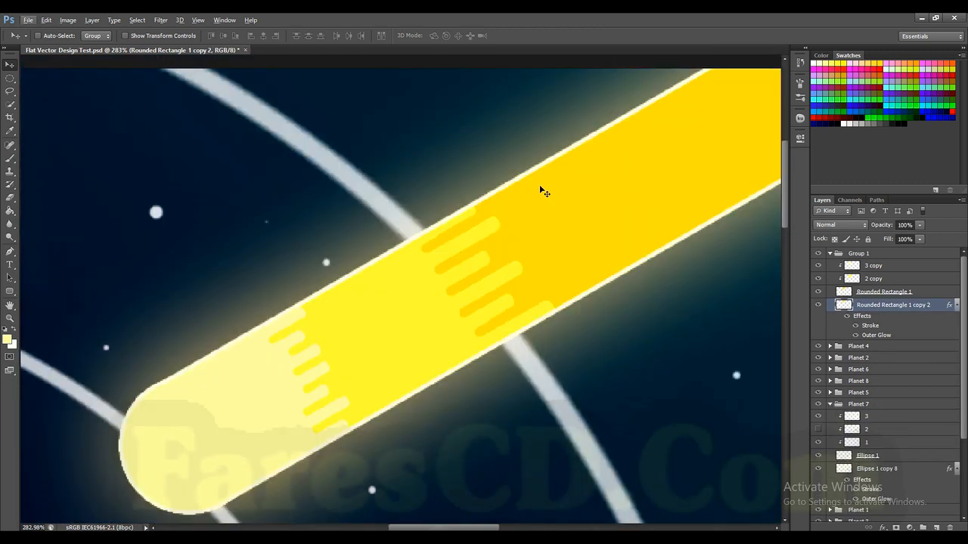
scroll(557, 196, down, 3)
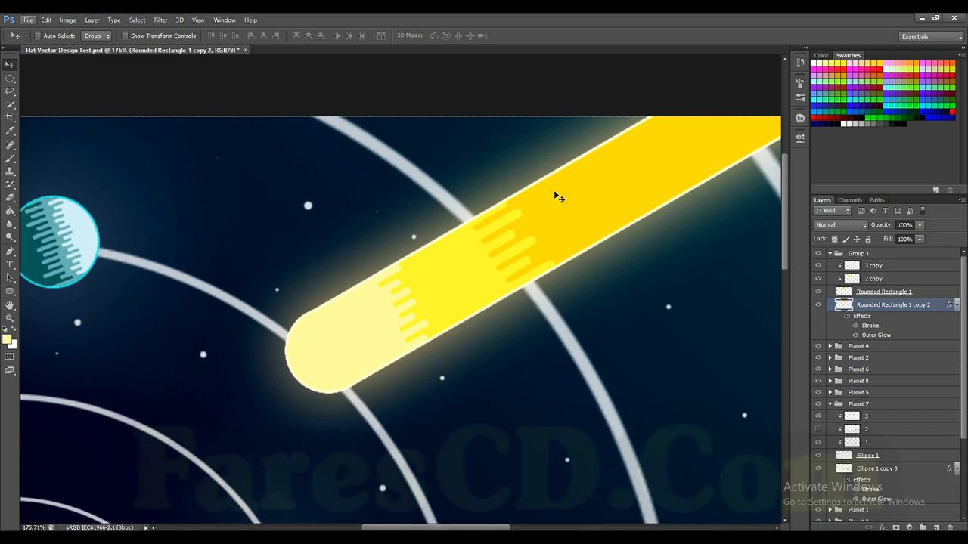
right_click(895, 312)
click(787, 126)
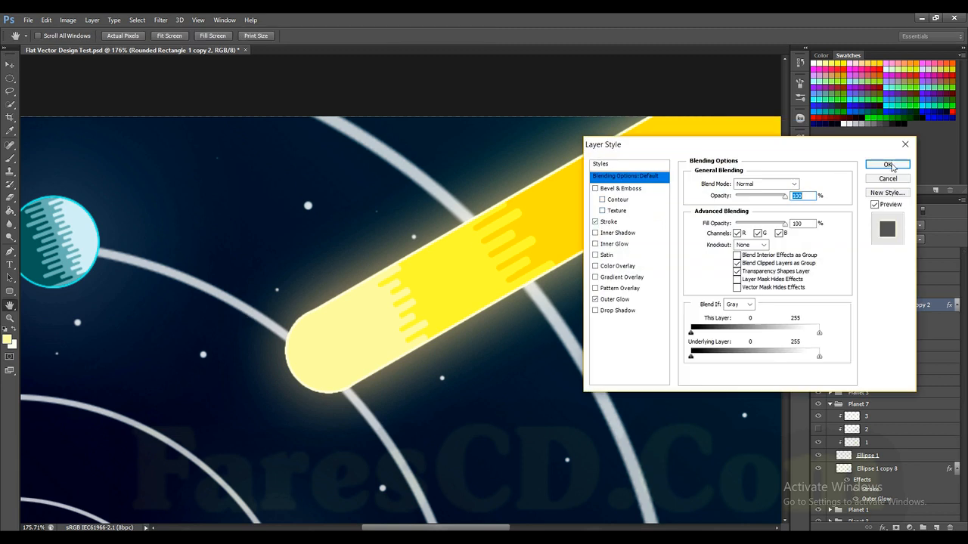
click(886, 163)
Step: Recolour the comet head on the 3 copy layer in yellow #fffb6b and deselect
click(7, 336)
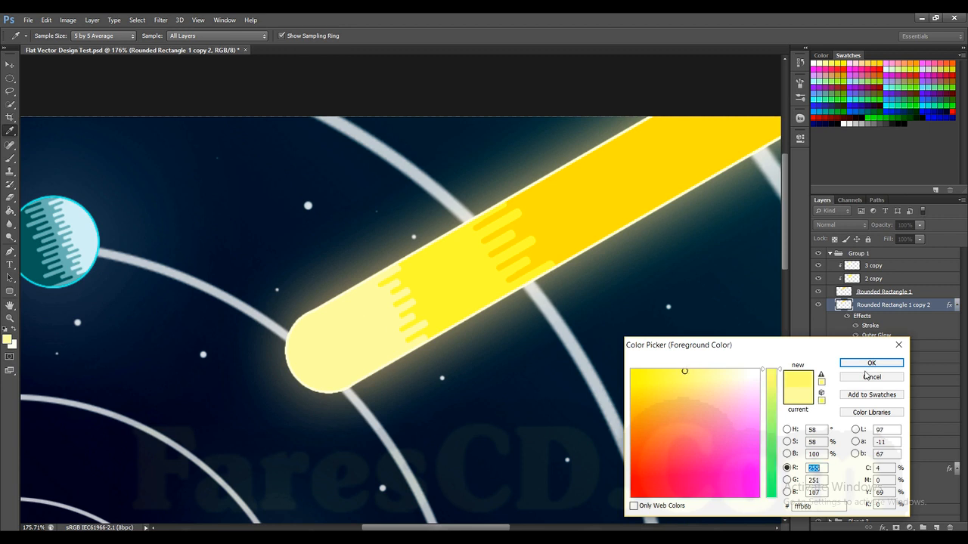
click(871, 364)
ctrl+click(853, 265)
key(alt+BackSpace)
key(alt+d)
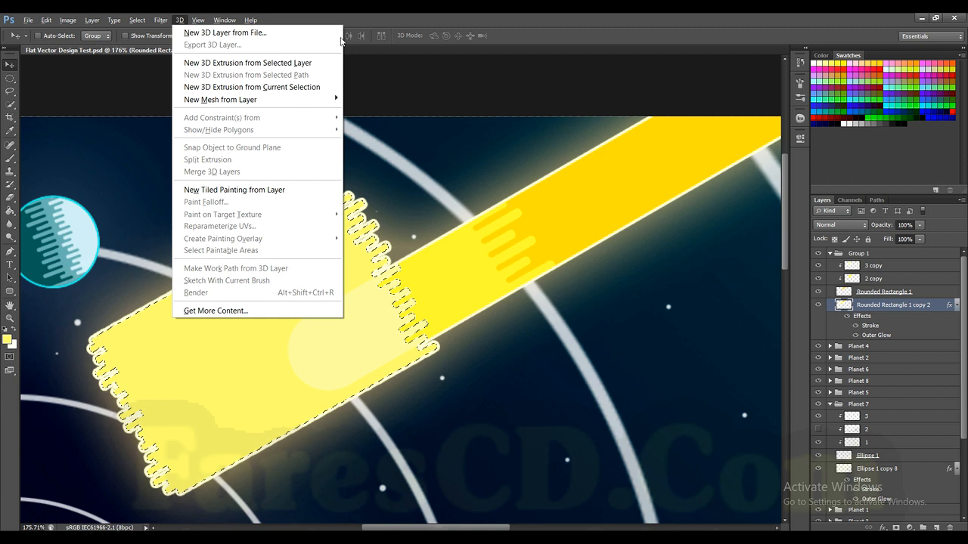
key(Escape)
key(ctrl+z)
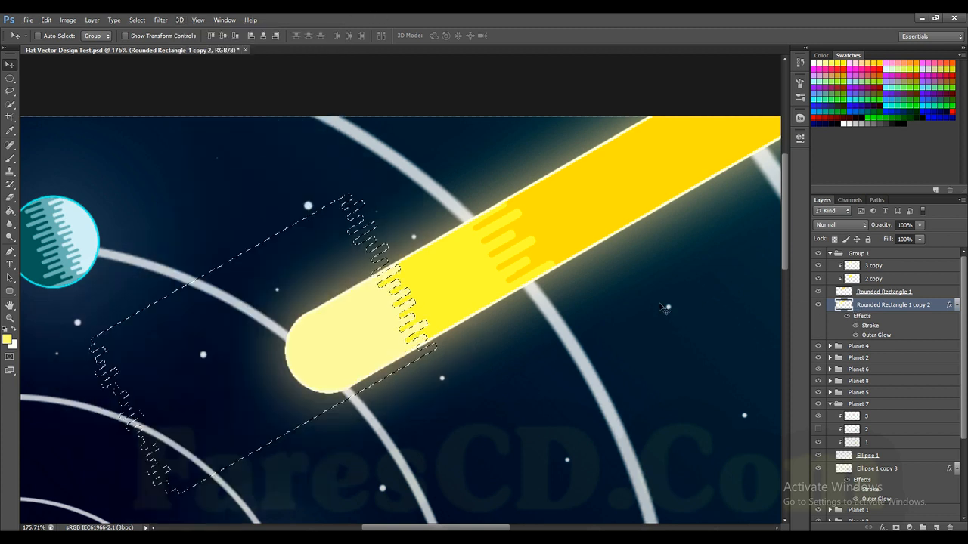
click(890, 268)
key(ctrl+d)
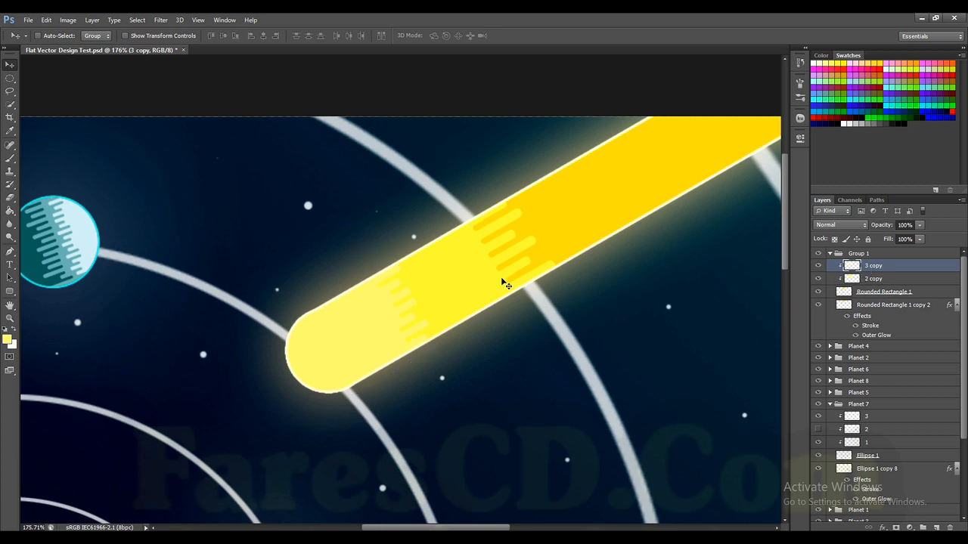
Step: Recolour the comet head on the 3 copy layer in pale cream yellow and deselect
scroll(366, 323, up, 2)
click(7, 340)
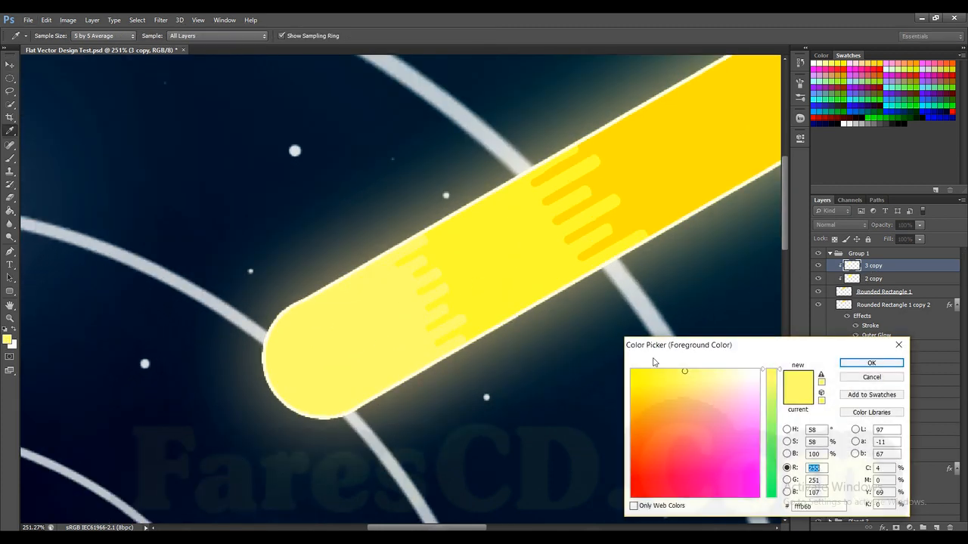
click(871, 363)
ctrl+click(851, 266)
key(alt+BackSpace)
key(ctrl+d)
scroll(445, 286, down, 7)
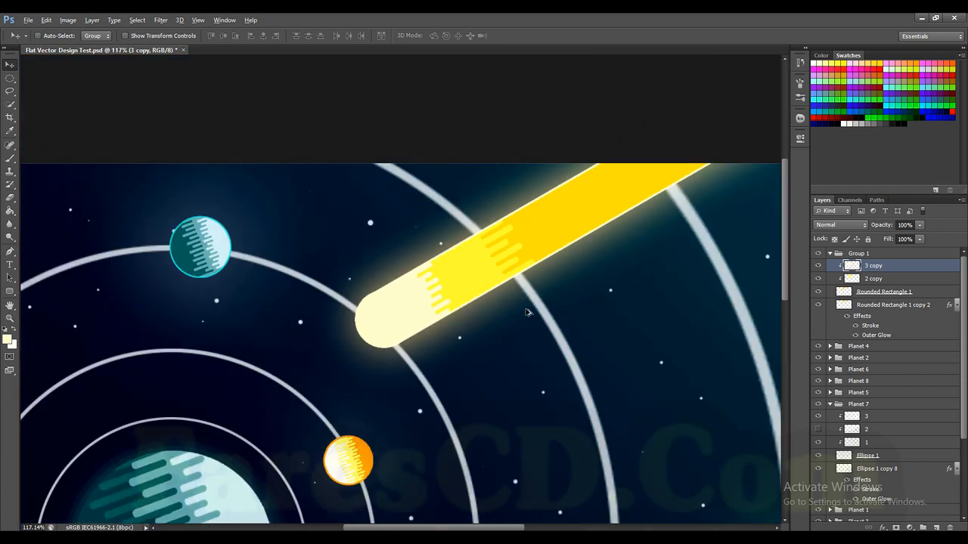
scroll(378, 201, up, 4)
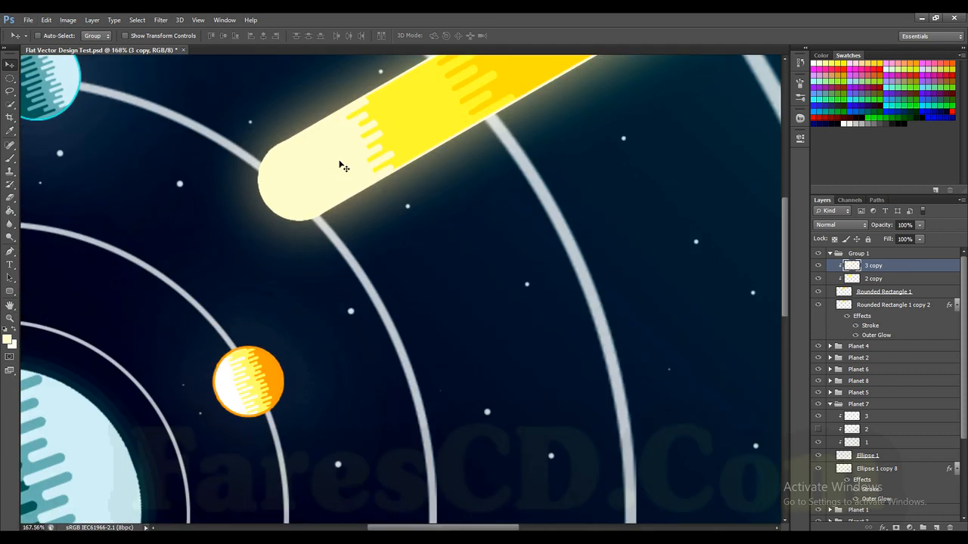
scroll(371, 178, up, 1)
Step: Set the outer glow of the Rounded Rectangle 1 copy 2 layer to golden yellow with a size of 141 px
right_click(855, 306)
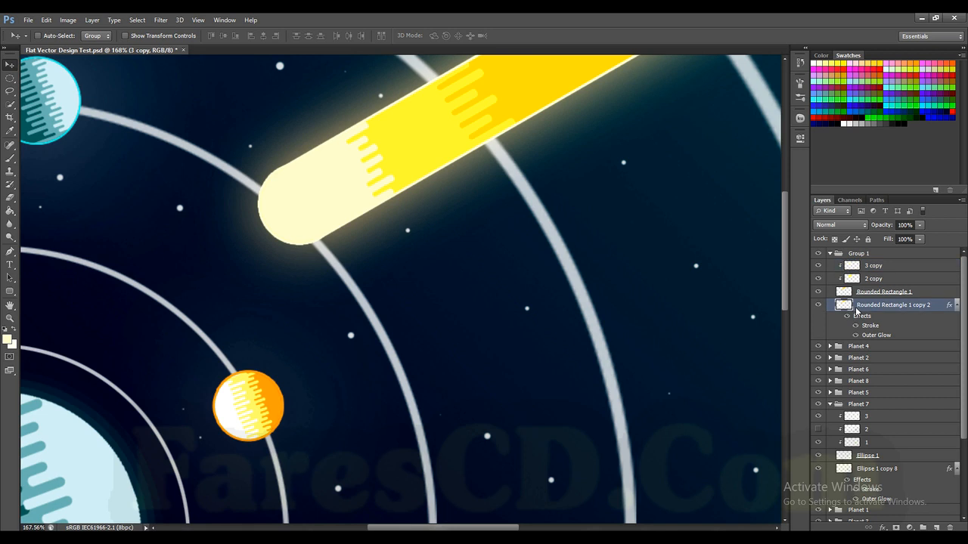
click(725, 126)
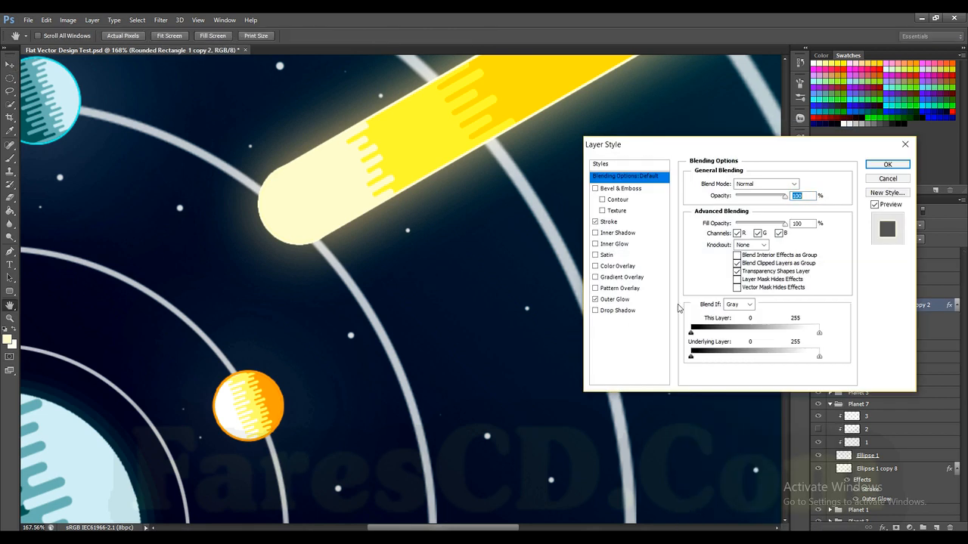
click(619, 301)
click(719, 220)
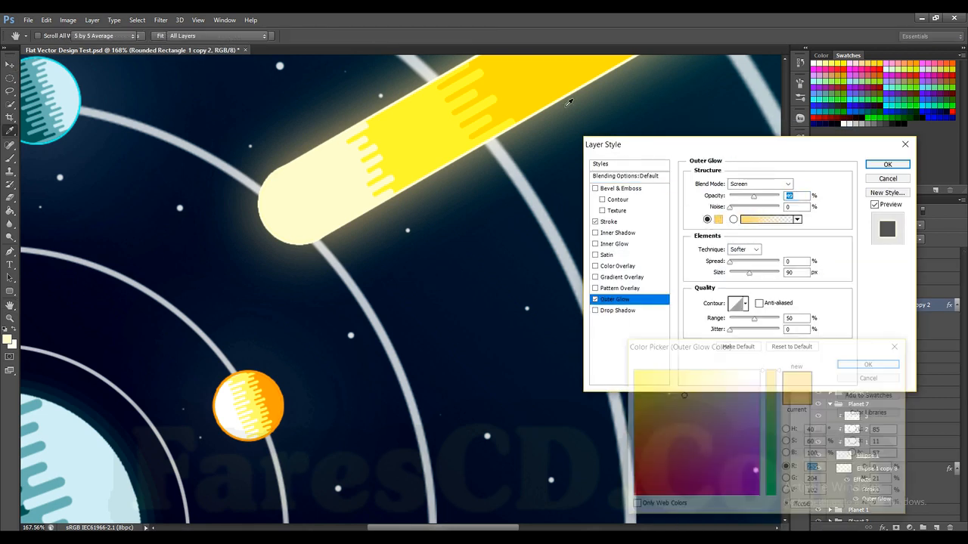
click(872, 378)
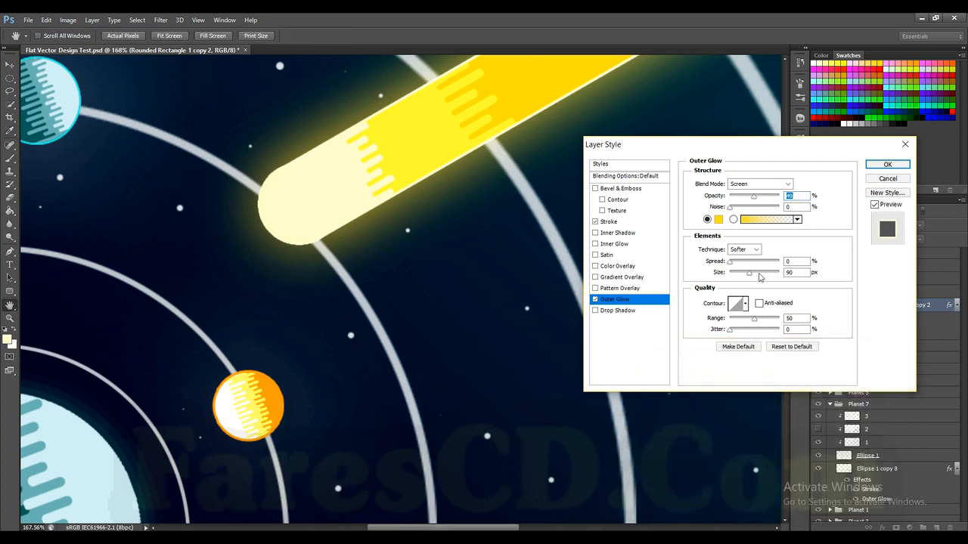
drag(748, 272, 760, 276)
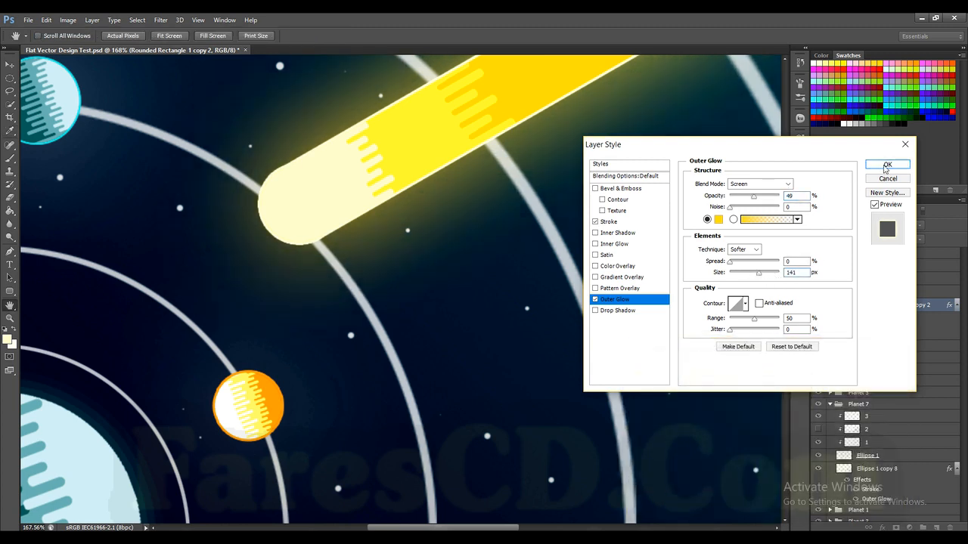
click(888, 164)
Step: Recolour the comet head on the 3 copy layer in white #ffffff and deselect
ctrl+click(853, 267)
click(852, 267)
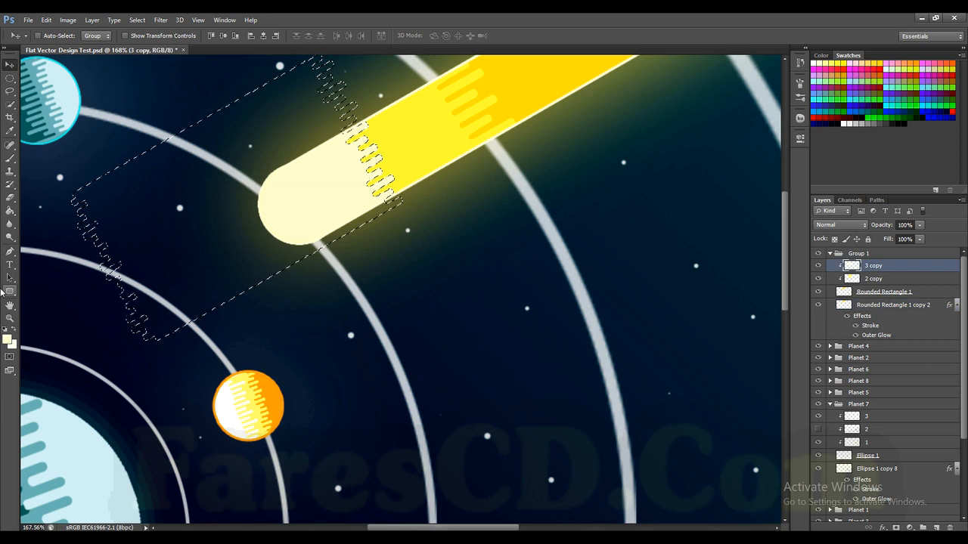
click(11, 342)
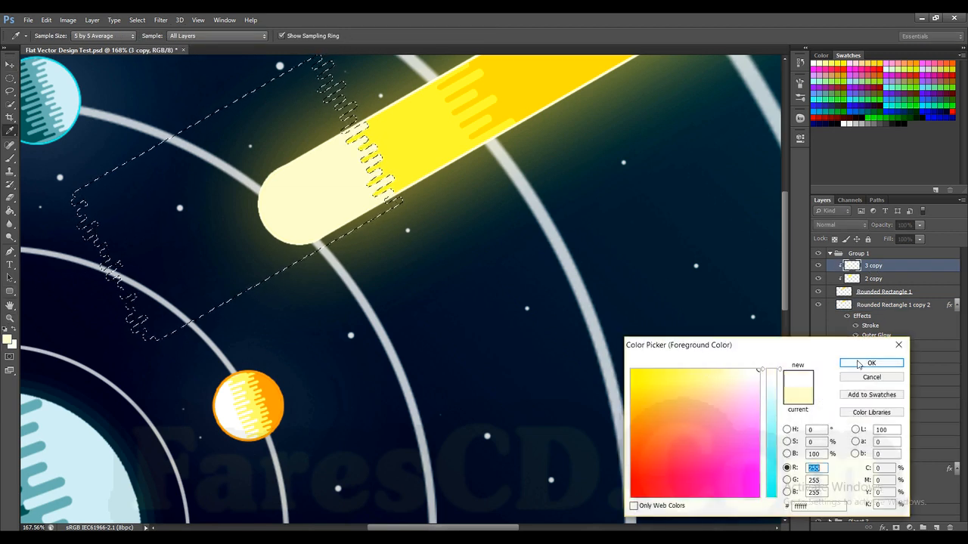
click(859, 365)
key(alt+BackSpace)
key(ctrl+d)
alt+scroll(686, 349, down, 3)
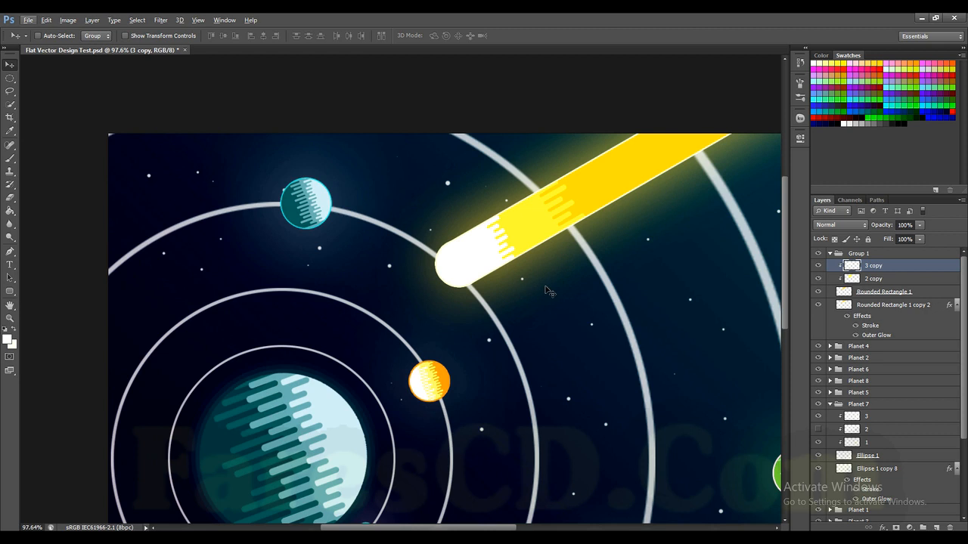
alt+scroll(548, 291, down, 2)
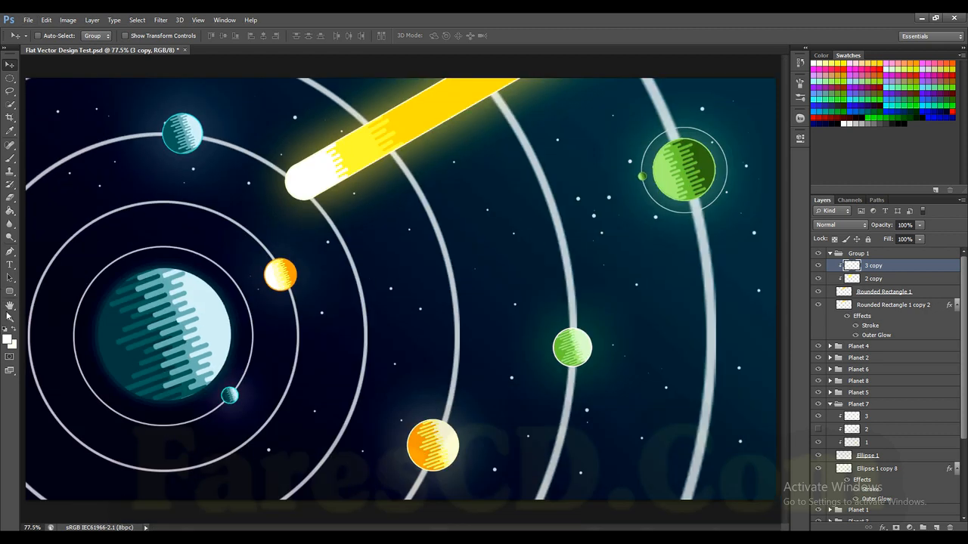
Step: Recolour the comet head on the 3 copy layer in a near-white ivory and deselect
click(9, 340)
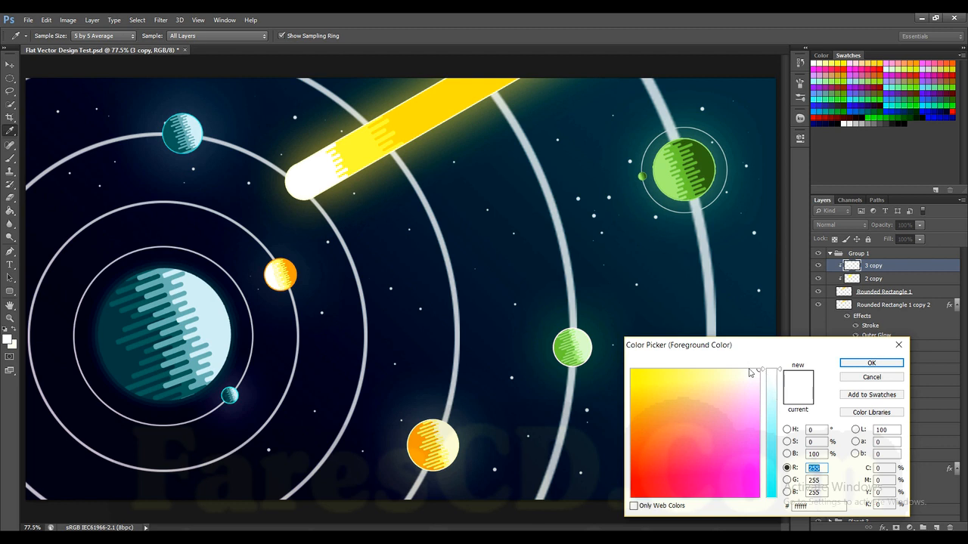
click(871, 363)
key(v)
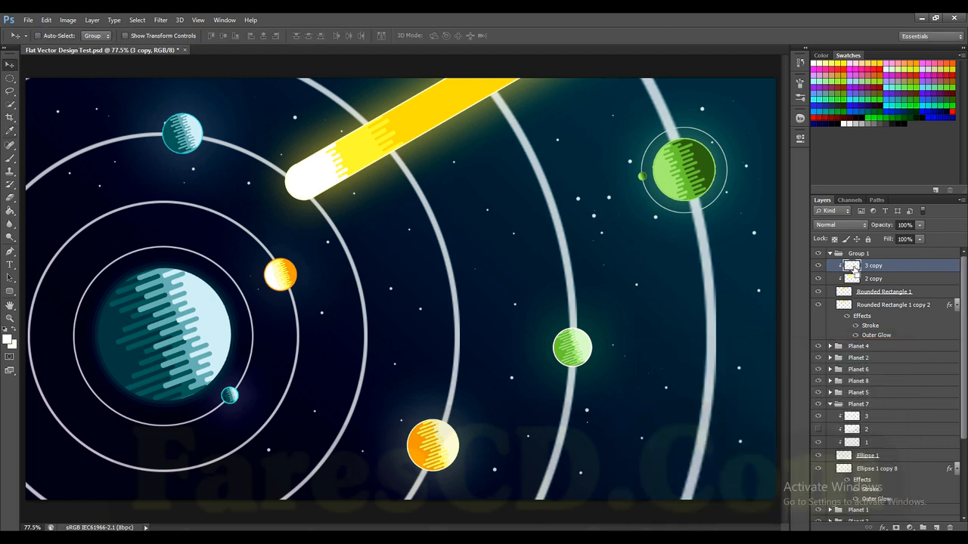
key(ctrl+d)
Step: Collapse the Group 1 layer group and rename it Comet
click(830, 254)
double_click(858, 257)
text(C)
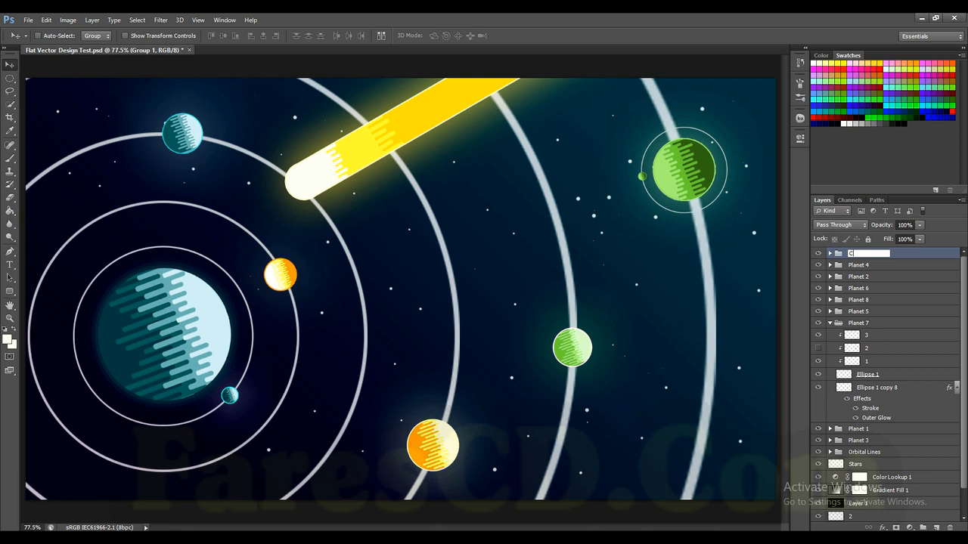
text(omet)
key(Return)
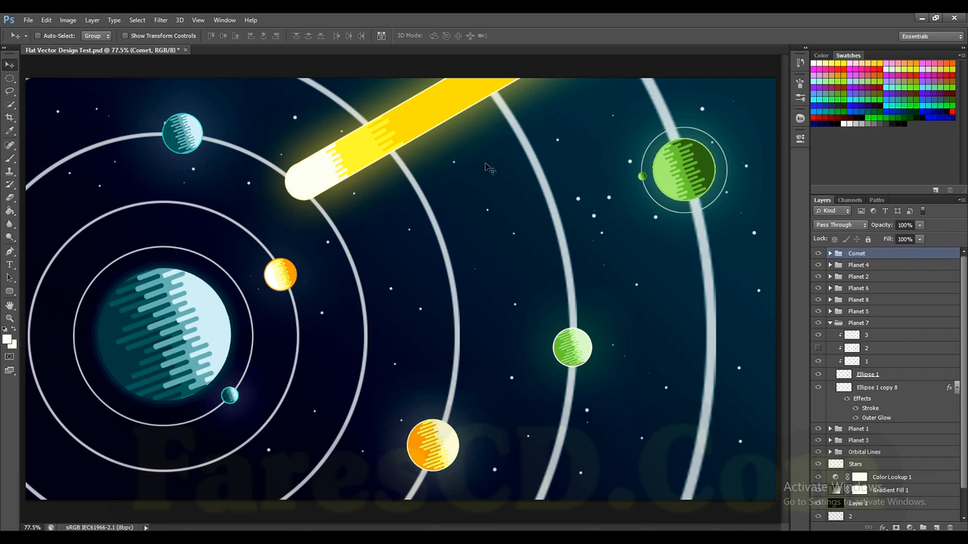
key(ctrl+t)
drag(668, 225, 697, 241)
drag(519, 180, 517, 168)
drag(686, 225, 690, 244)
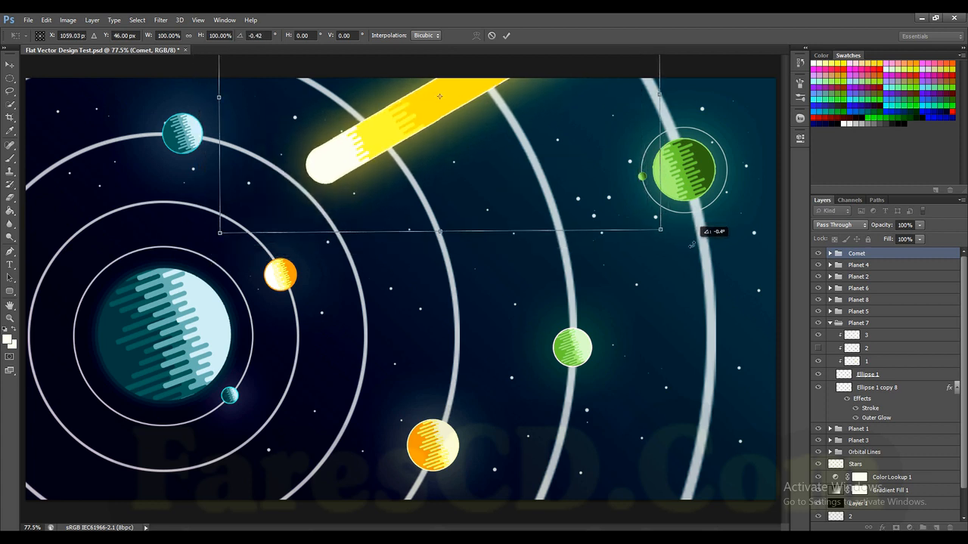
click(492, 35)
Step: Transform the Comet group by moving it to X 1113.50 px, Y 34.00 px and commit the change
key(ctrl+t)
drag(399, 159, 454, 61)
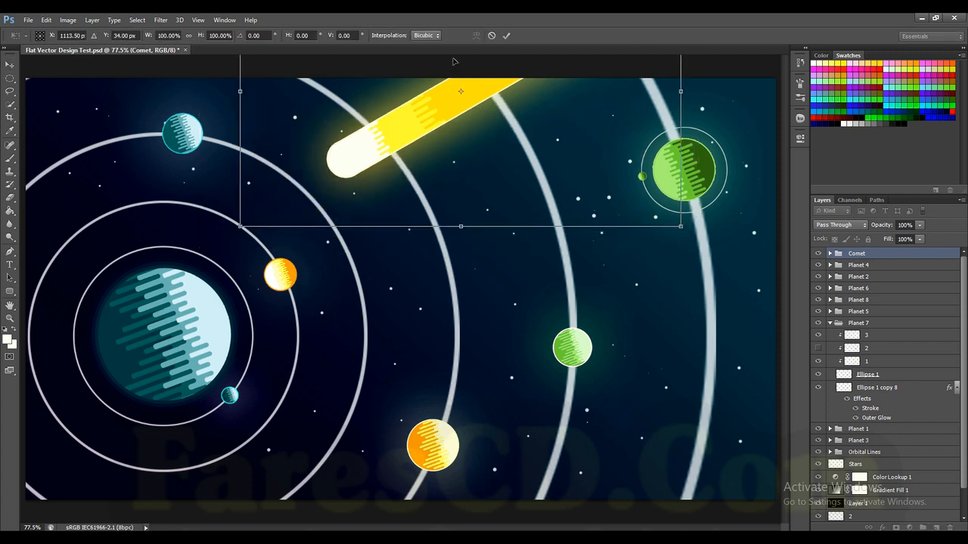
click(506, 36)
key(ctrl+minus)
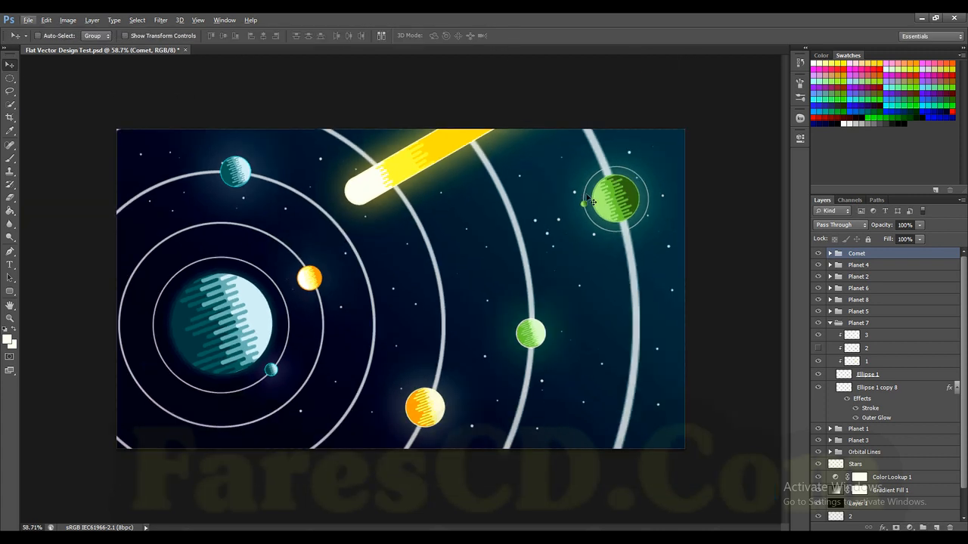
Step: Expand the Comet group, select its 3 copy layer and examine the comet head and its striped edge up close
click(829, 254)
click(873, 279)
scroll(384, 243, up, 3)
drag(433, 140, 443, 120)
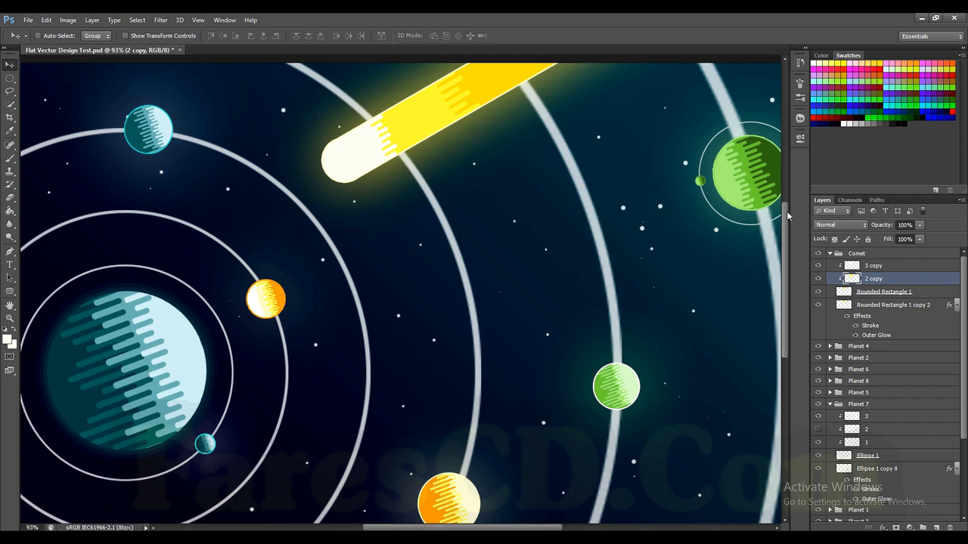
click(862, 267)
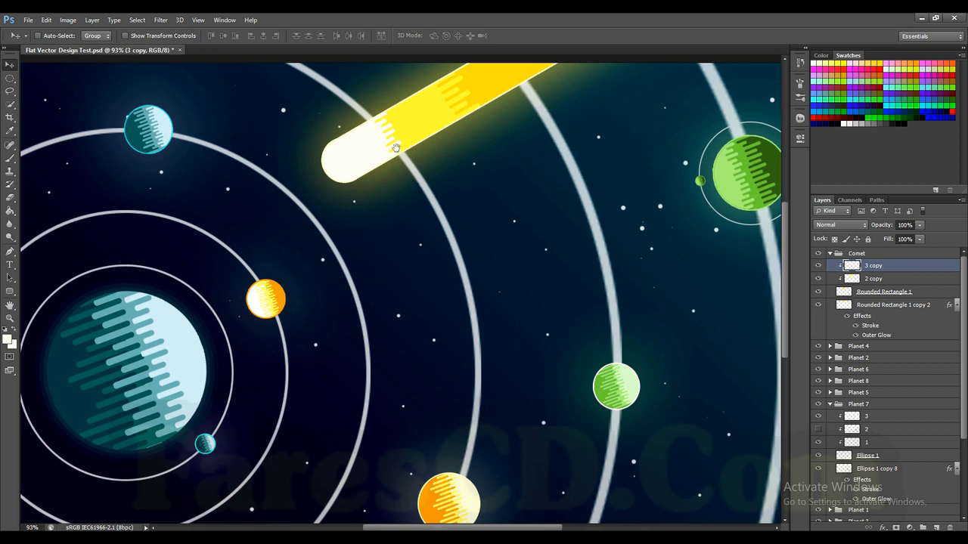
scroll(395, 135, up, 5)
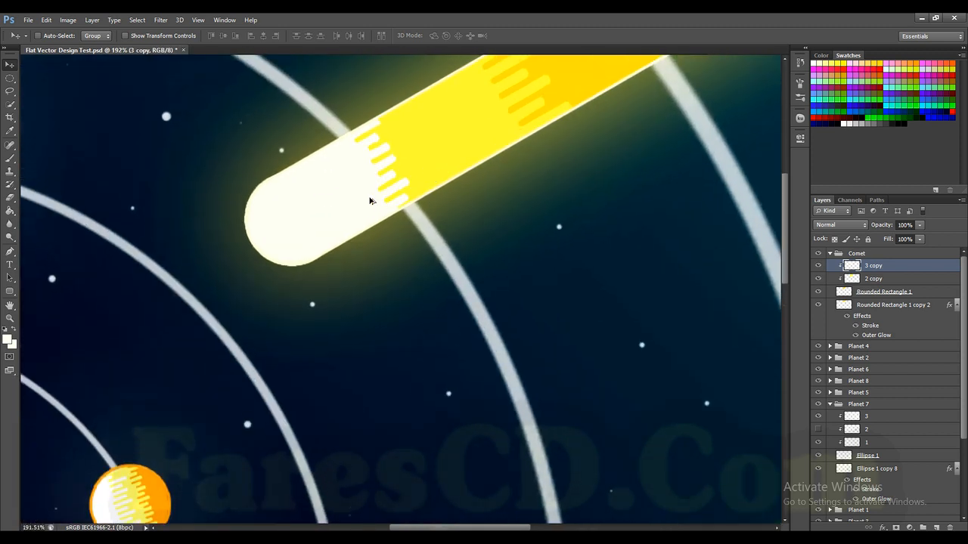
scroll(368, 201, up, 2)
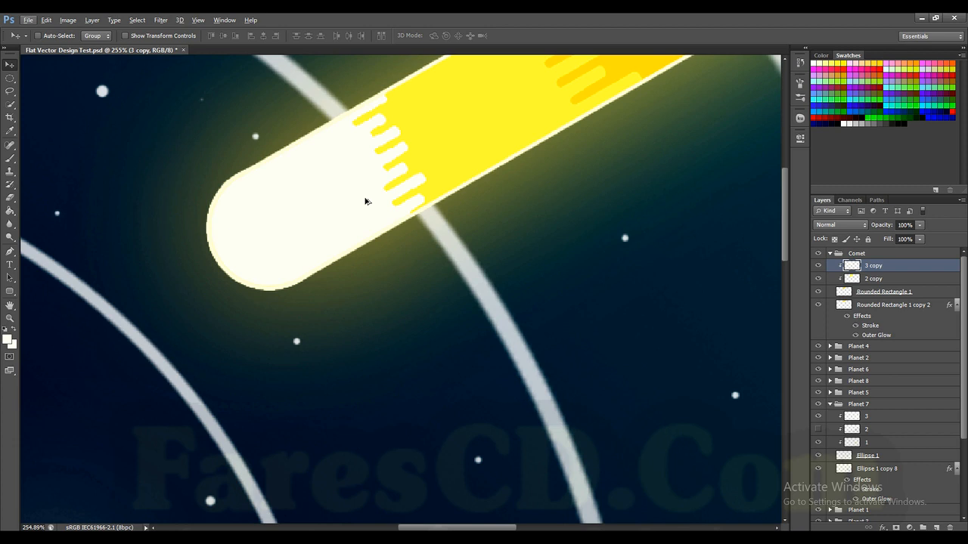
scroll(365, 201, up, 1)
scroll(365, 201, down, 3)
scroll(367, 203, up, 2)
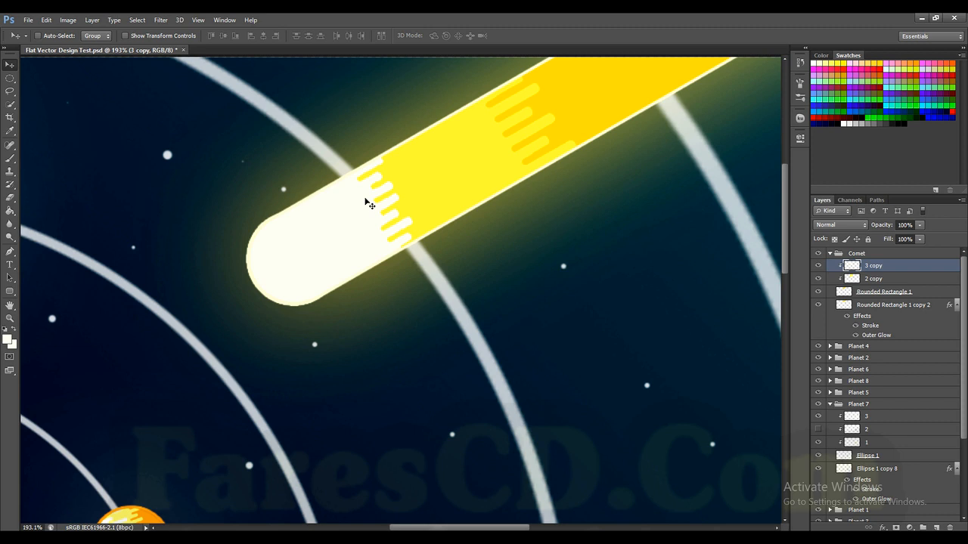
scroll(367, 202, down, 4)
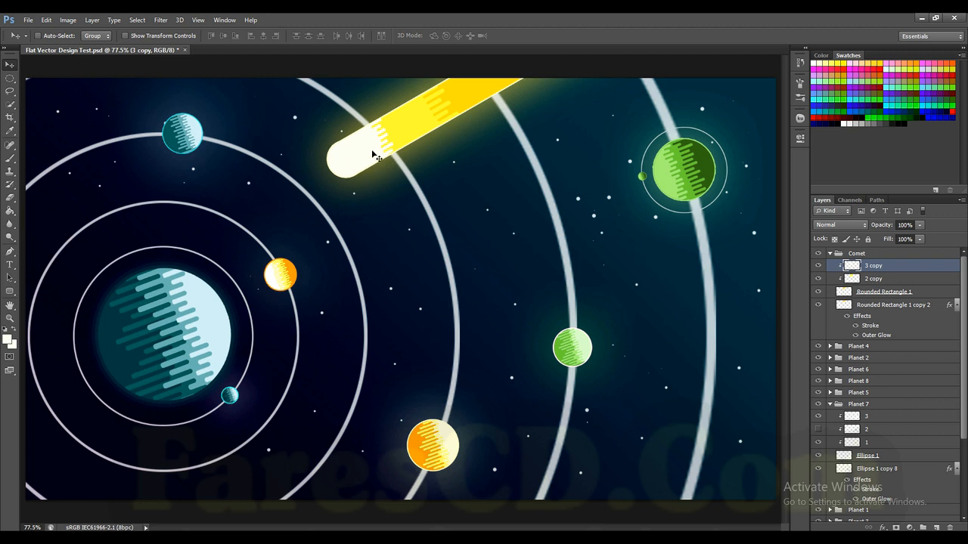
Step: Recolour the comet head on the 3 copy layer in pale yellow and deselect
click(7, 341)
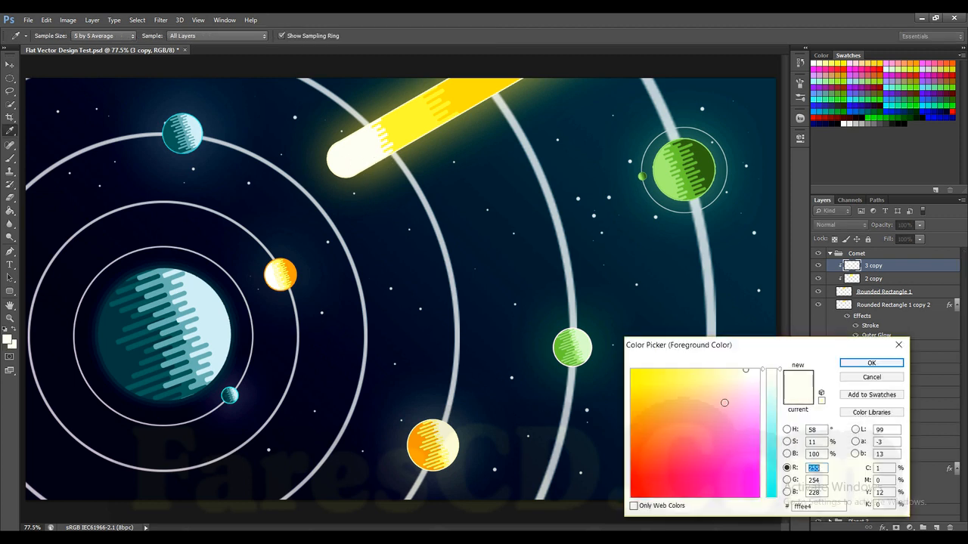
click(866, 363)
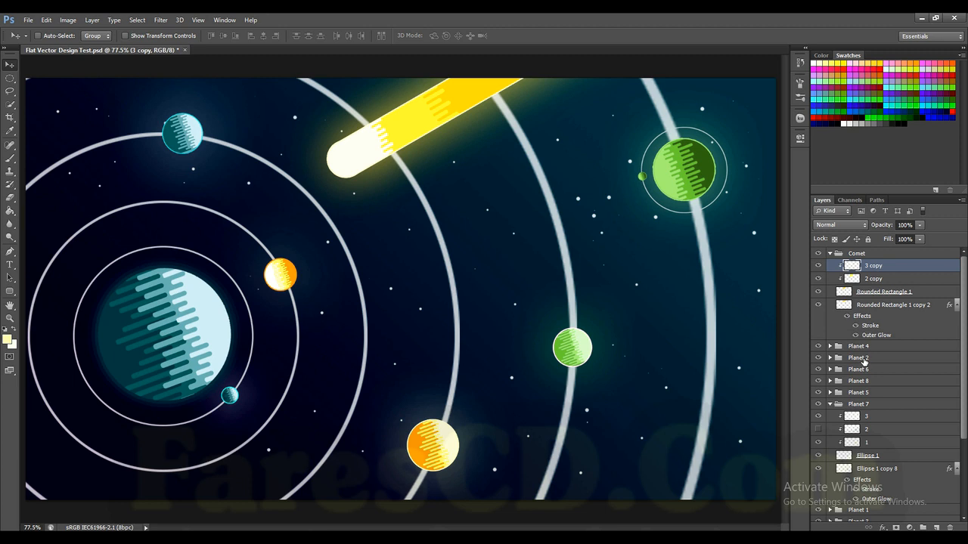
ctrl+click(851, 268)
key(alt+BackSpace)
key(ctrl+d)
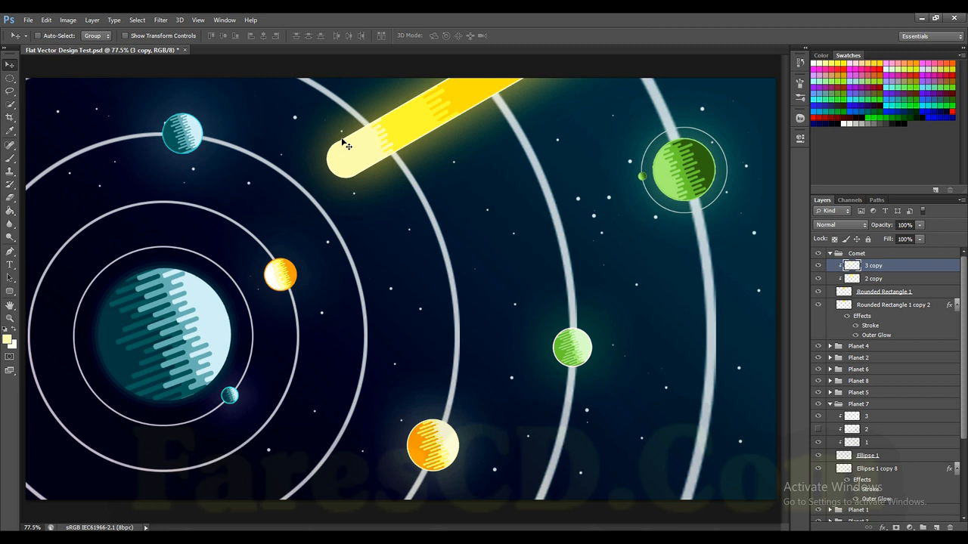
Step: Recolour the comet head on the 3 copy layer in light cream, deselect and return to the Move tool
key(b)
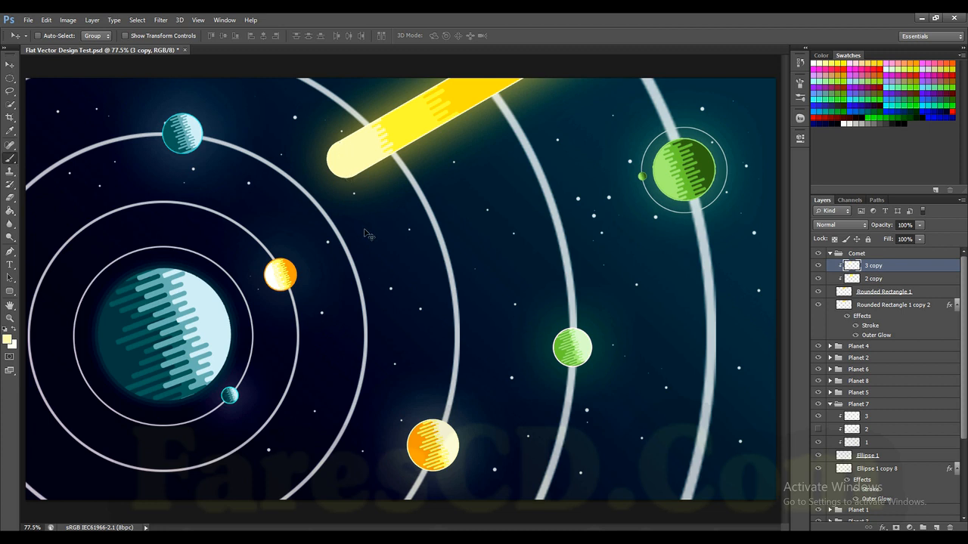
ctrl+click(852, 269)
key(ctrl+d)
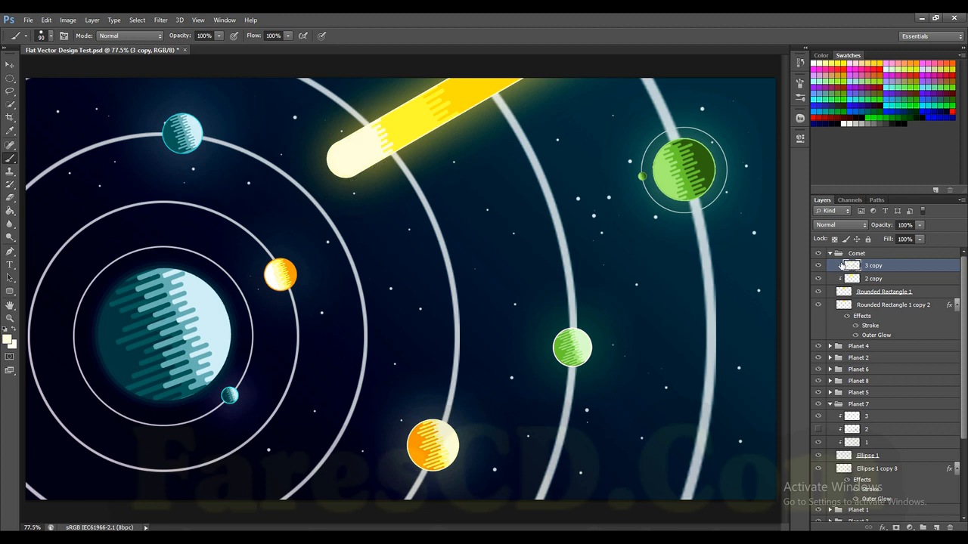
click(10, 65)
Step: Collapse the Comet layer group and view the whole illustration
scroll(351, 259, down, 3)
scroll(351, 261, up, 3)
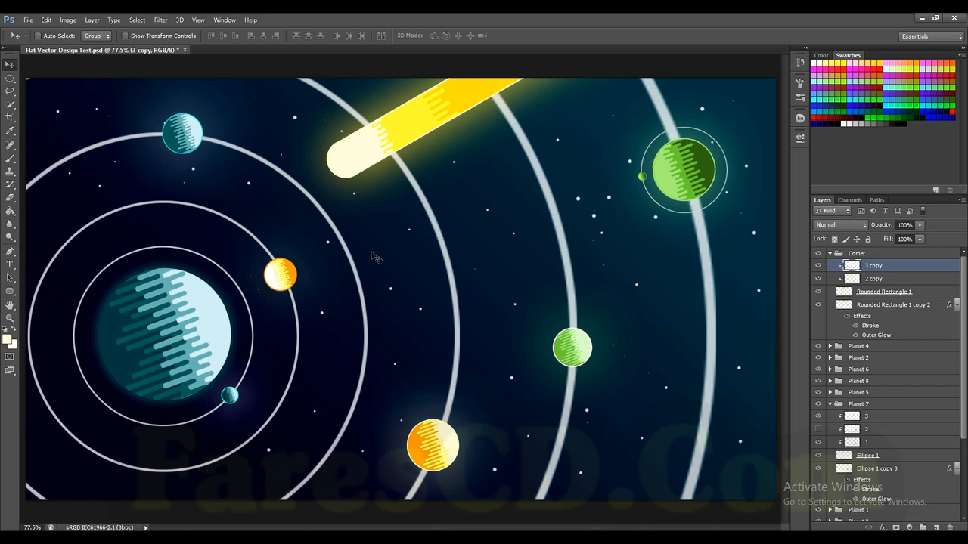
click(830, 255)
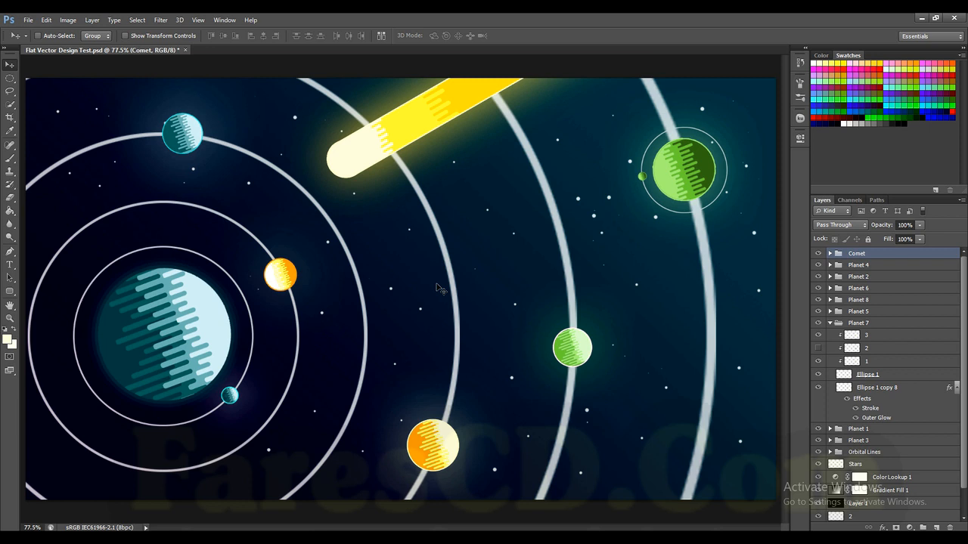
scroll(437, 288, down, 2)
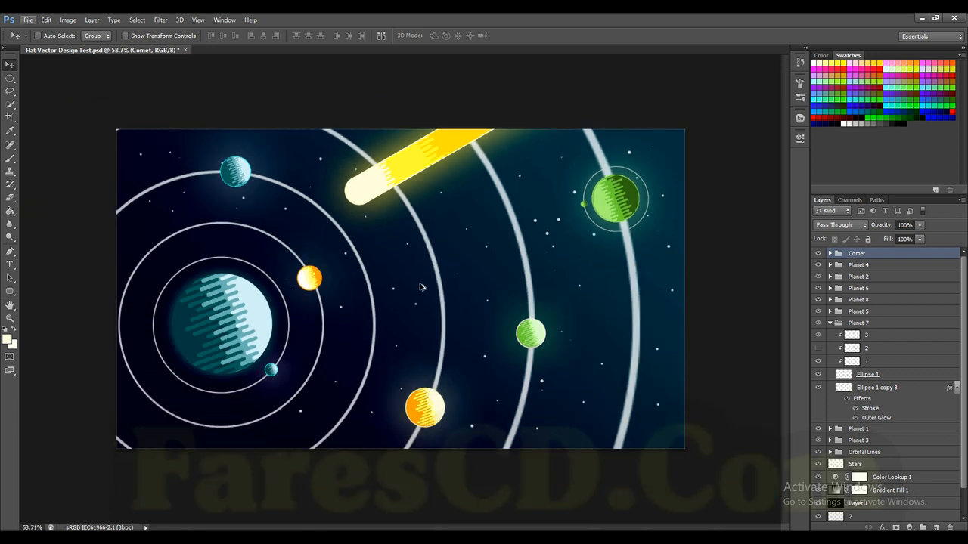